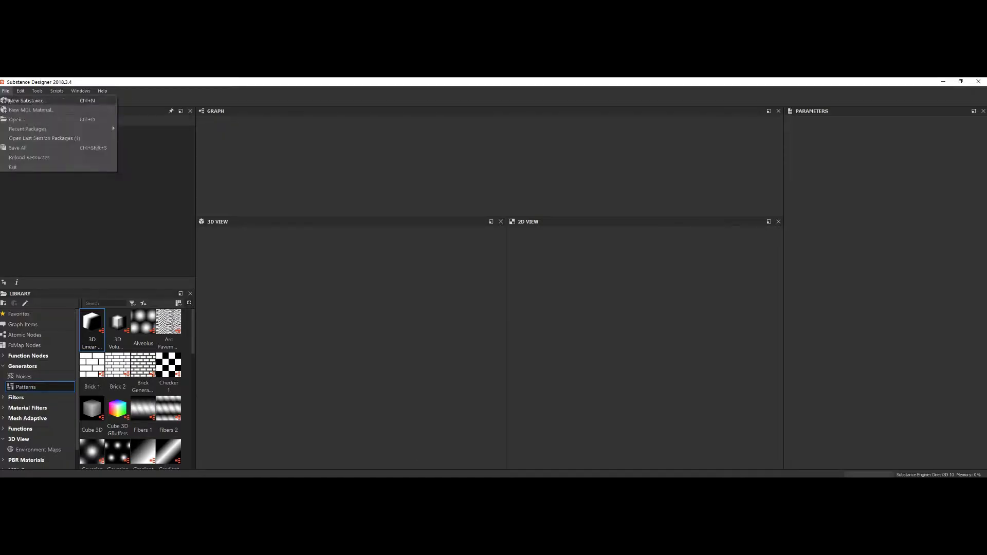
- Choose File > New Substance Graph to bring up the graph setup dialog
left_click(5, 100)
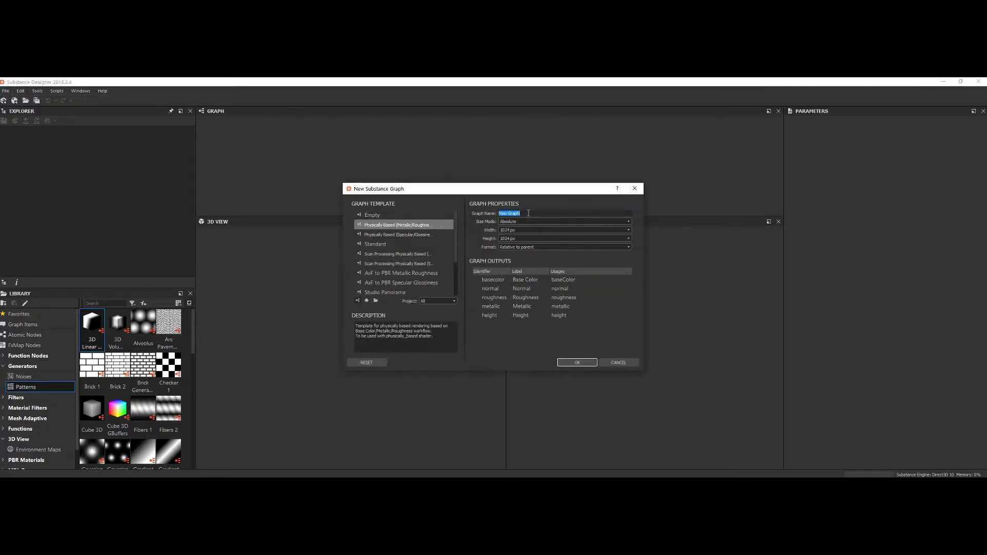
- Create the Floor graph from the Physically Based (Metallic/Roughness) template and enlarge the graph and preview panes
left_click(578, 362)
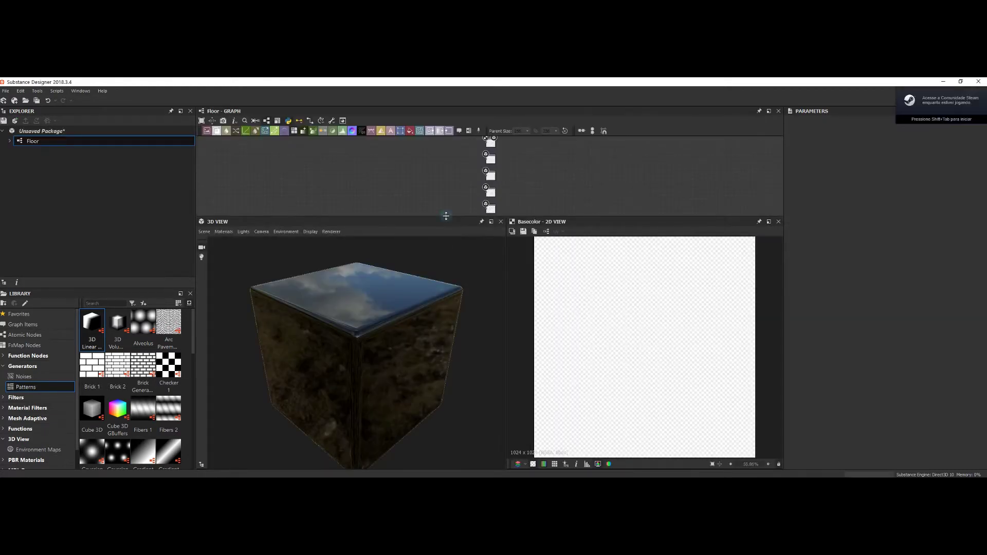
left_click_drag(445, 216, 445, 307)
left_click(425, 256)
scroll(426, 256, "down", 3)
scroll(440, 186, "down", 2)
left_click_drag(466, 307, 466, 196)
left_click_drag(370, 342, 256, 335)
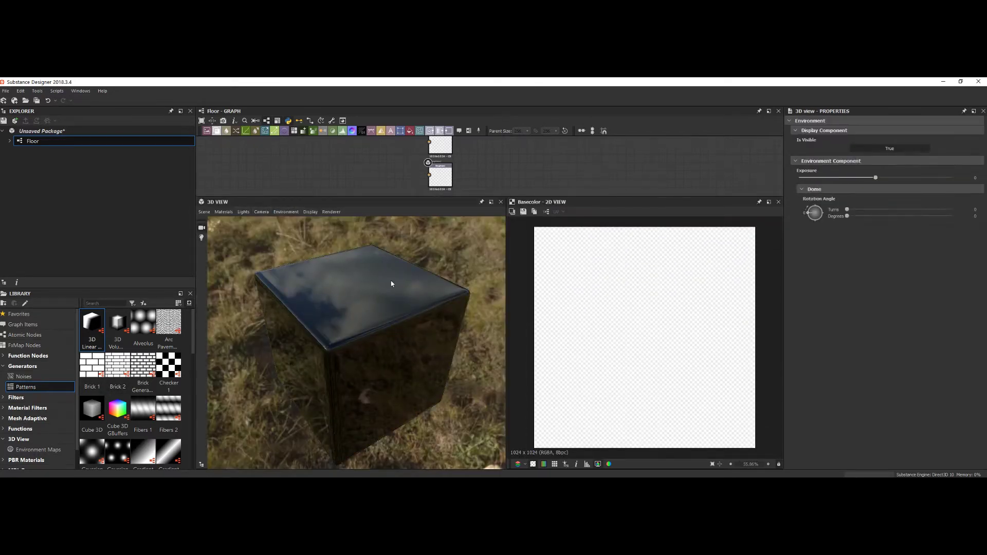
- Light the 3D preview with the elevator environment map from Environment Maps
left_click(40, 428)
left_click_drag(169, 363, 347, 322)
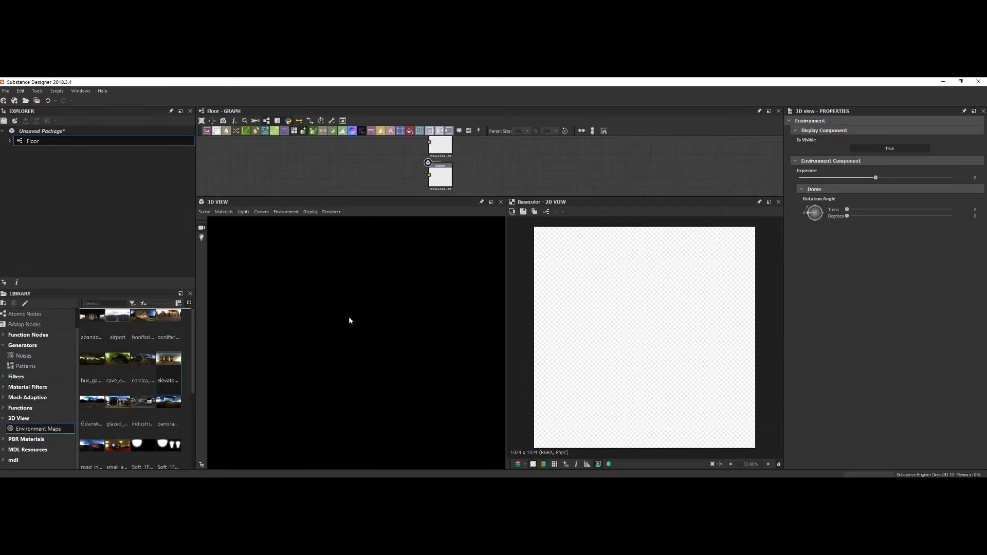
left_click_drag(354, 197, 358, 291)
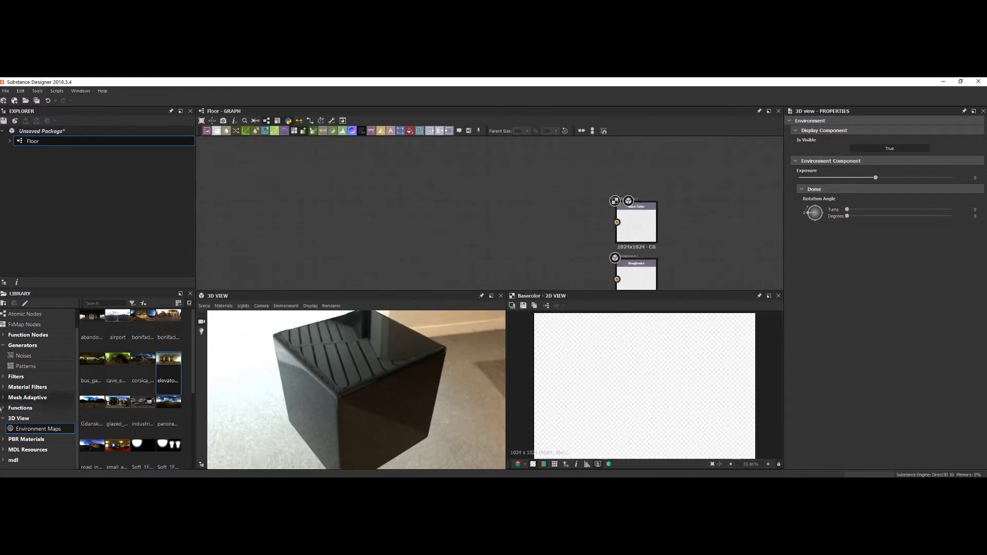
left_click(32, 388)
- Add a Mesh 1 pattern with a Levels node, plus a Clouds 2 noise
left_click_drag(261, 276, 265, 203)
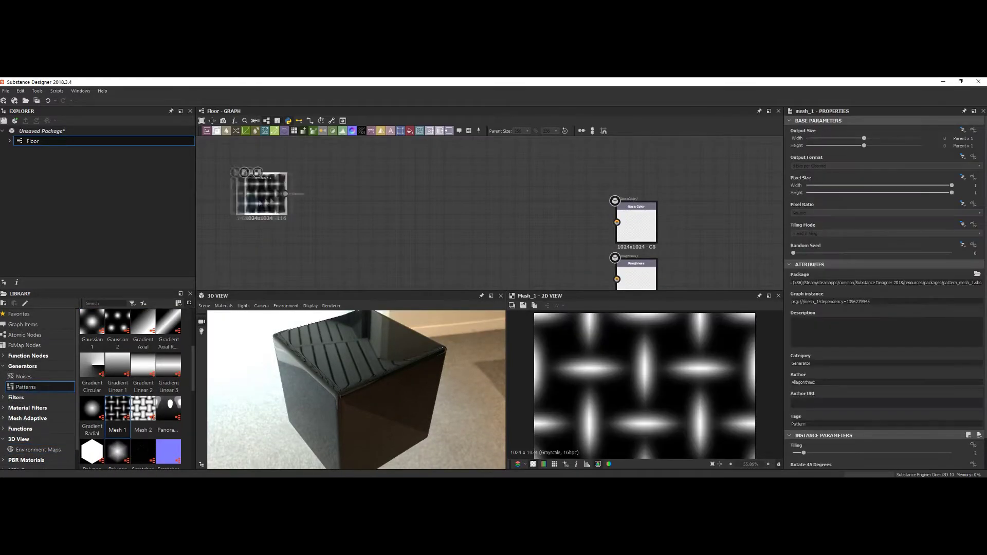
left_click(314, 132)
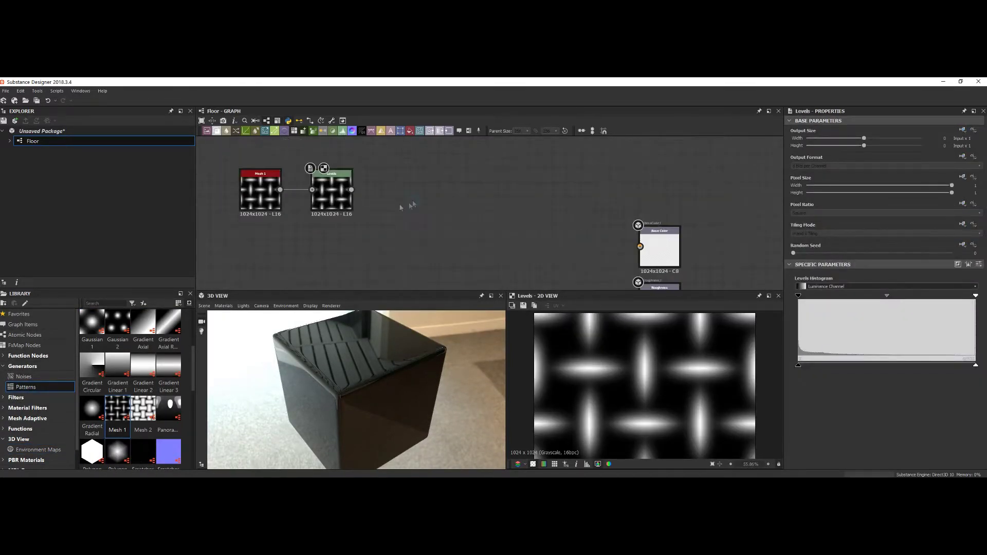
left_click(24, 378)
scroll(163, 354, "up", 3)
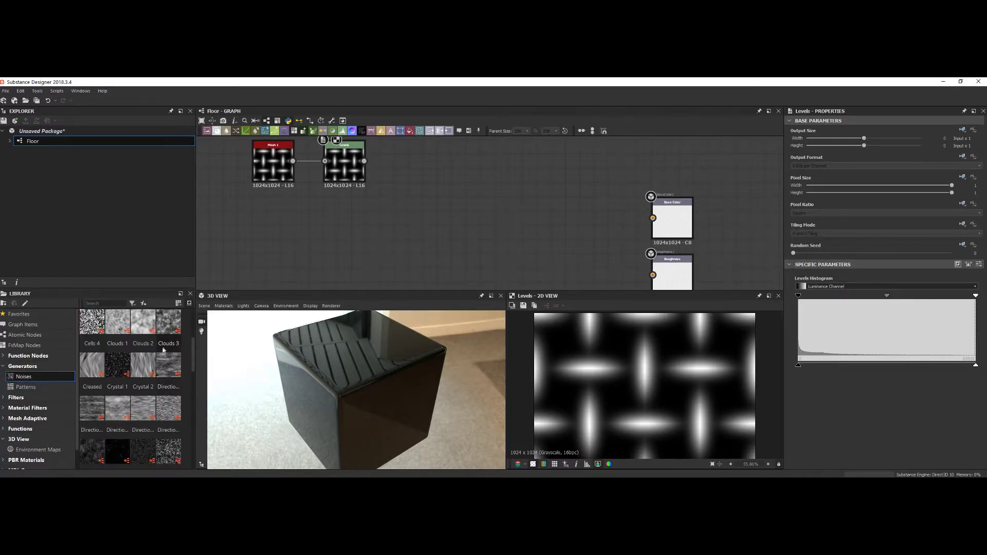
left_click_drag(260, 251, 262, 230)
- Raise the Mesh 1 Levels contrast by moving the black, mid and white points
double_click(315, 178)
middle_click_drag(636, 332, 609, 329)
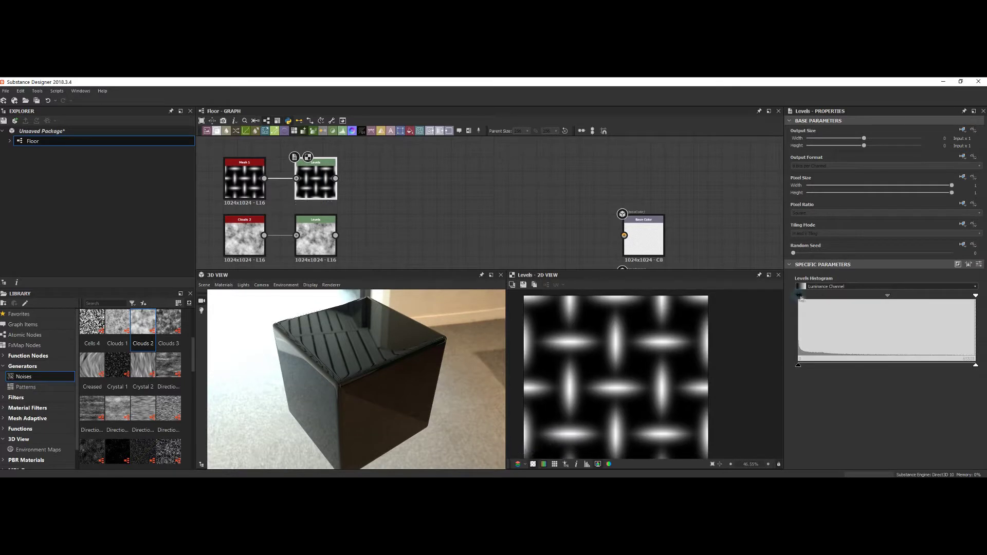
left_click_drag(797, 296, 817, 295)
left_click_drag(974, 296, 856, 297)
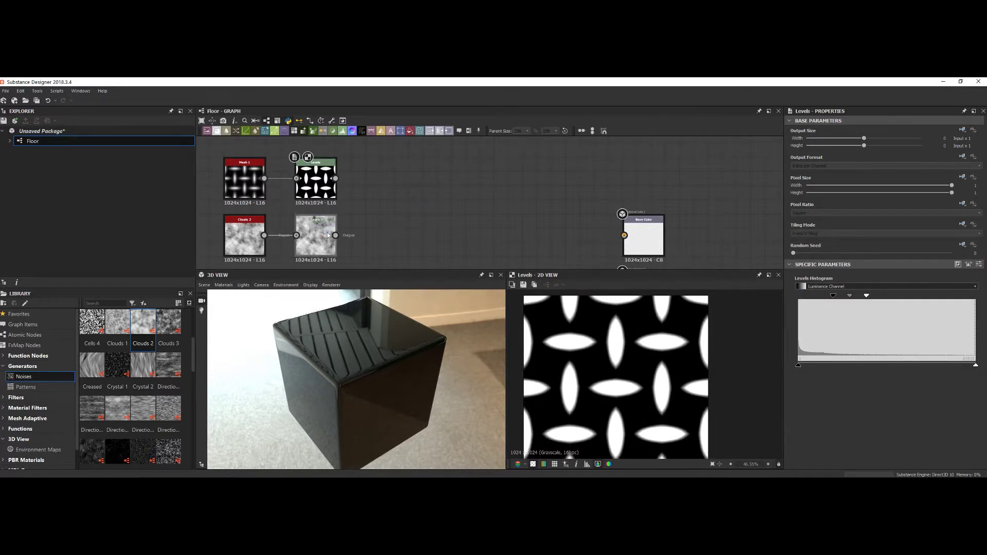
- Push the cloud Levels to sparse dark spots and set Clouds 2 Random Seed to 2
double_click(326, 232)
left_click_drag(797, 295, 833, 295)
left_click_drag(904, 296, 892, 297)
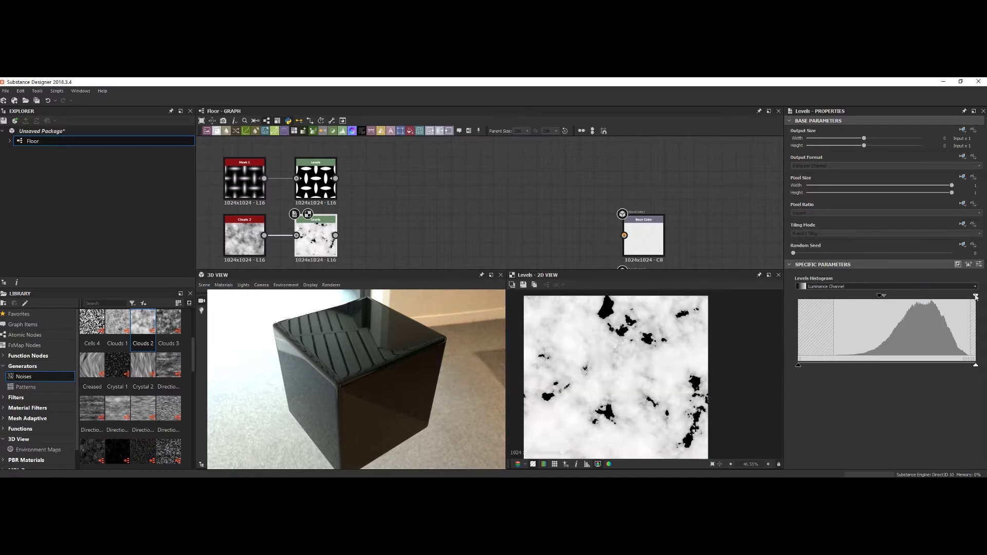
left_click_drag(975, 296, 925, 296)
left_click(244, 236)
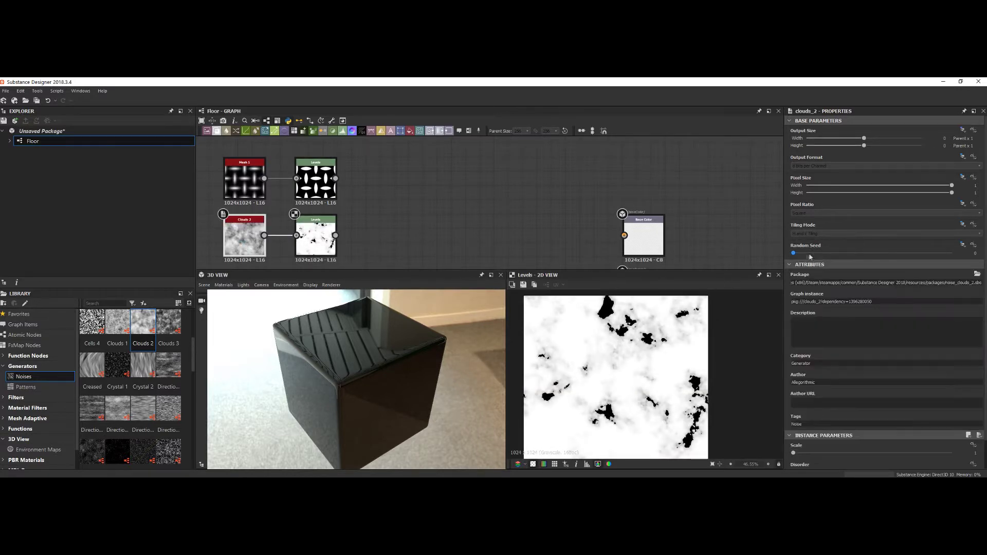
left_click_drag(809, 253, 826, 253)
- Add a Blend node in Multiply mode fed by the plate Levels and cloud Levels
right_click(351, 191)
left_click(395, 193)
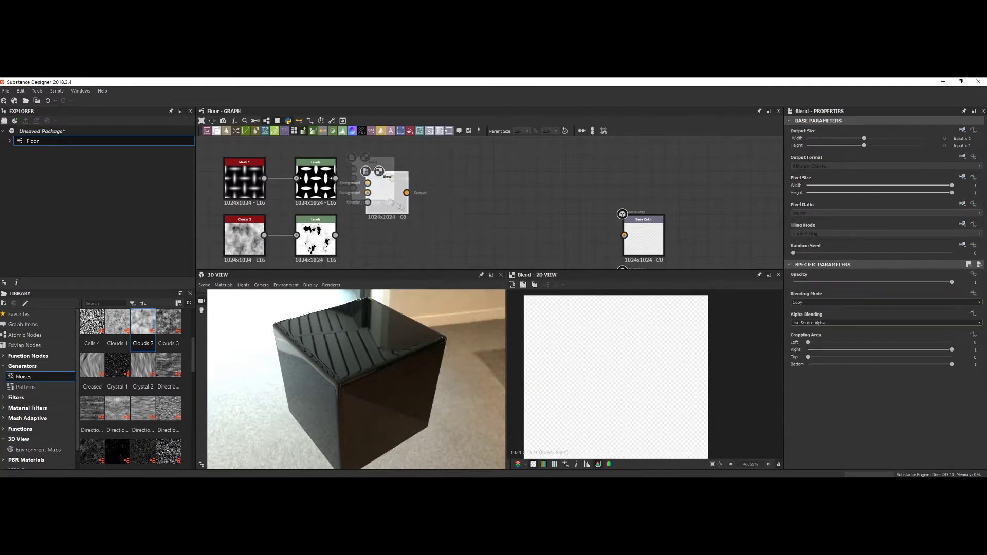
left_click_drag(383, 200, 382, 197)
left_click_drag(335, 236, 382, 207)
left_click(884, 302)
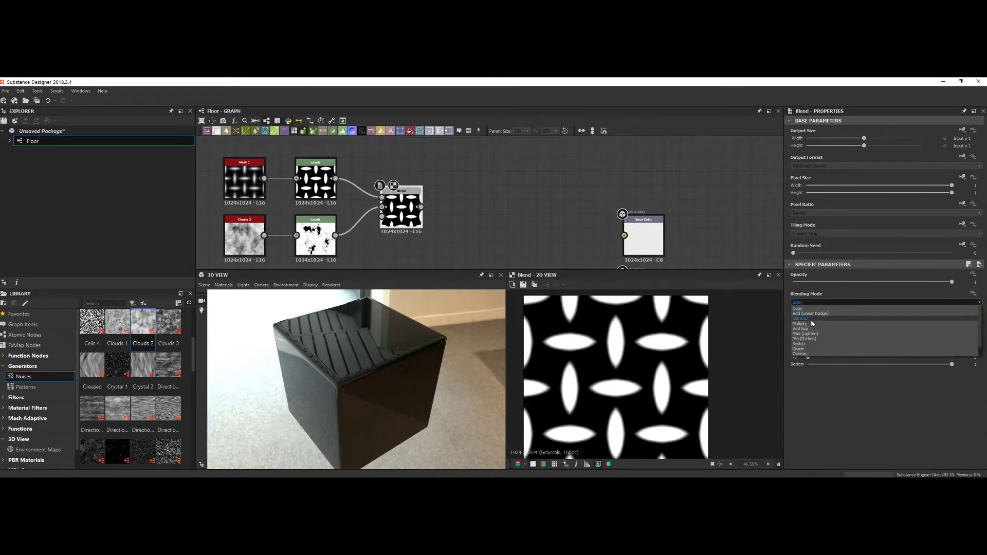
left_click(802, 329)
scroll(462, 216, "up", 2)
middle_click_drag(463, 228, 365, 229)
scroll(365, 228, "down", 3)
scroll(447, 169, "down", 1)
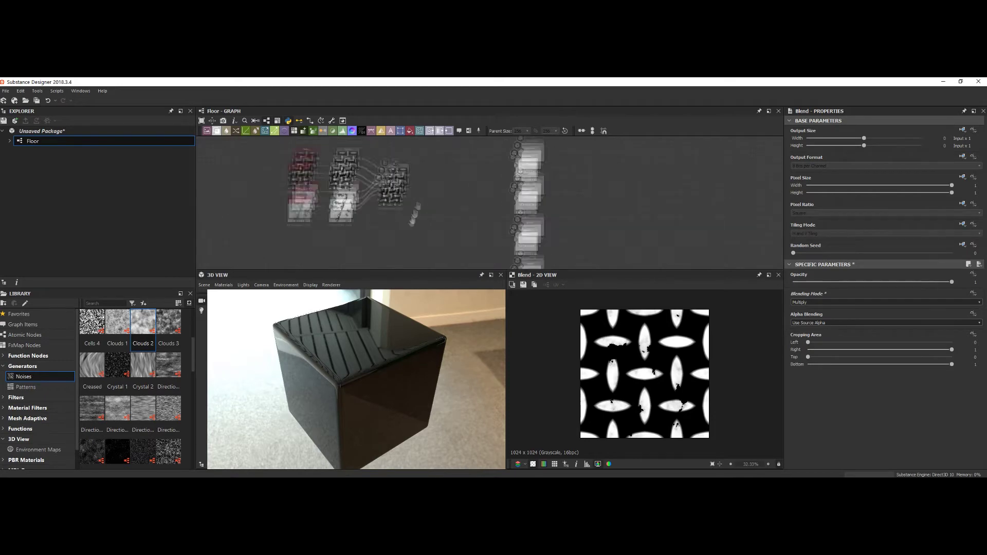
scroll(422, 198, "up", 2)
right_click(378, 202)
- Add a Normal node fed by the Blend for the normal output
left_click(411, 408)
scroll(455, 202, "down", 2)
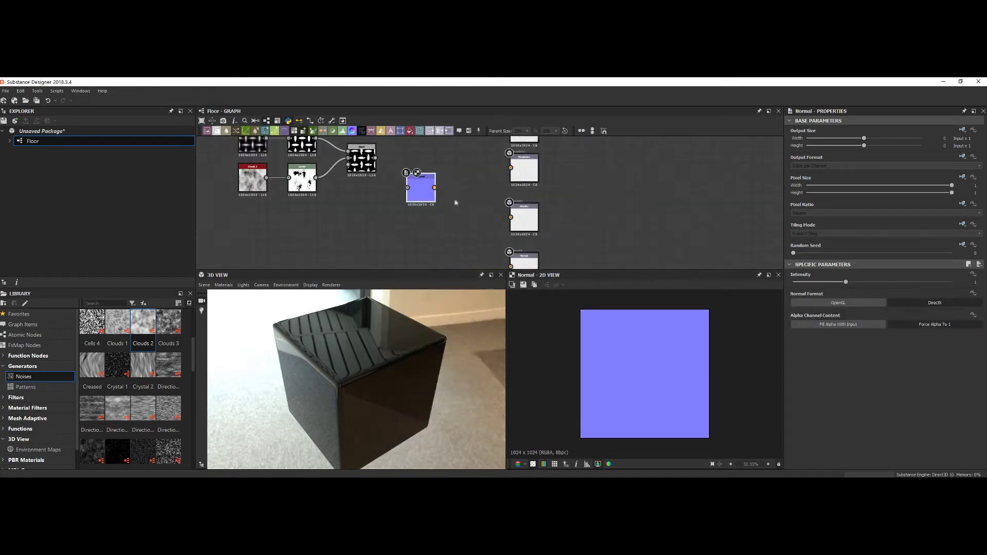
left_click_drag(425, 231, 432, 232)
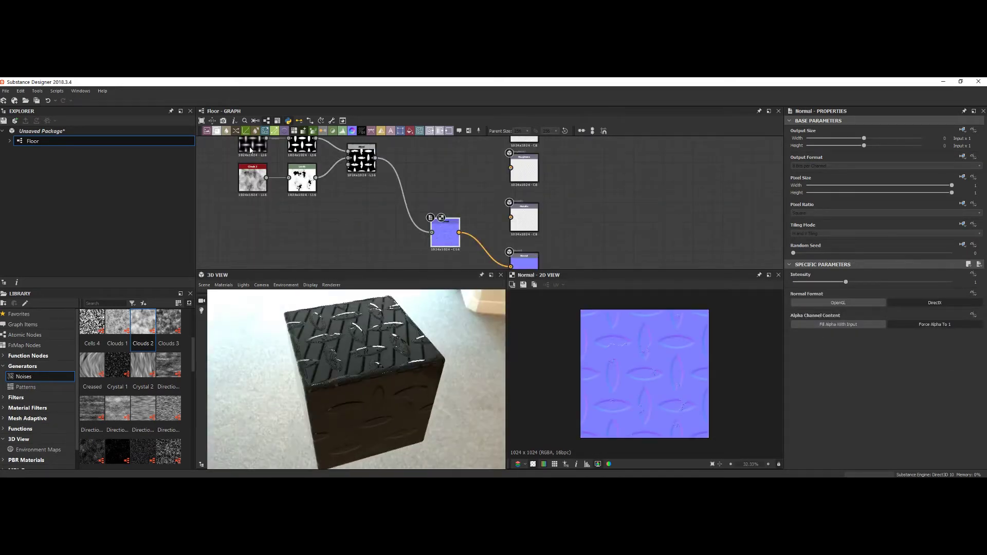
- Raise Mesh 1 Tiling for a finer diamond-plate pattern
double_click(361, 159)
scroll(808, 417, "down", 1)
left_click_drag(808, 418, 862, 417)
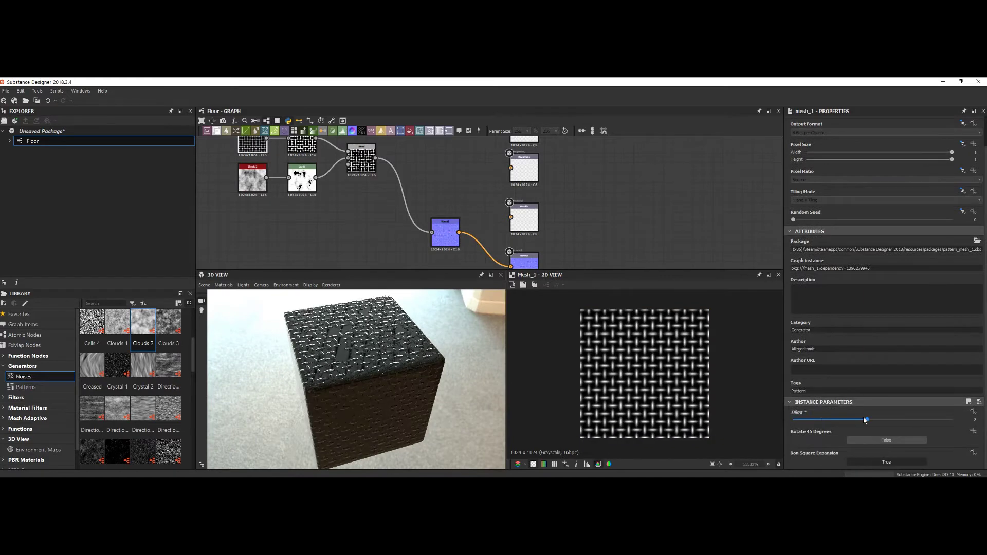
scroll(356, 379, "up", 3)
- Try a small Clouds 2 Disorder, reset it to 0, and inspect the cube
left_click(253, 177)
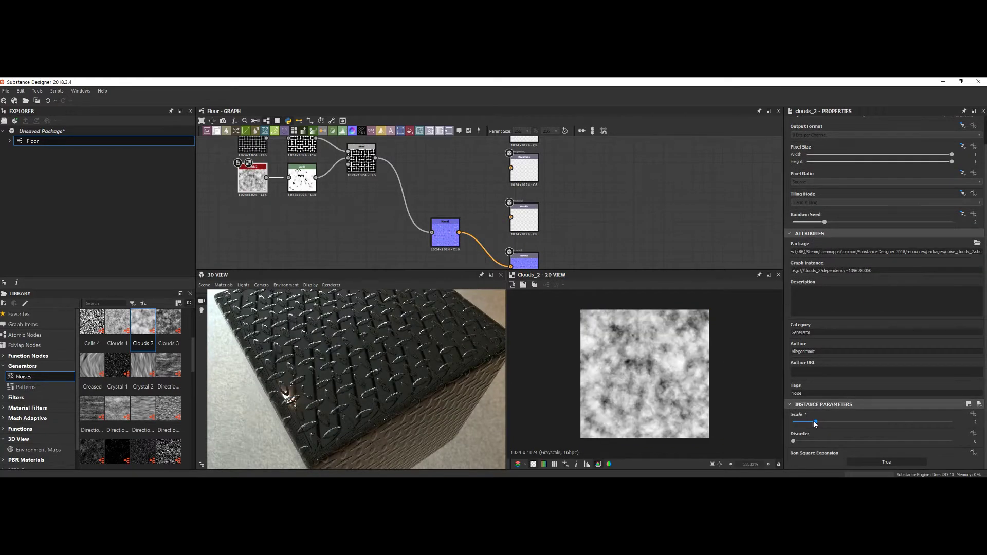
mouse_move(793, 441)
left_mouse_down()
mouse_move(804, 442)
mouse_move(793, 441)
left_mouse_up()
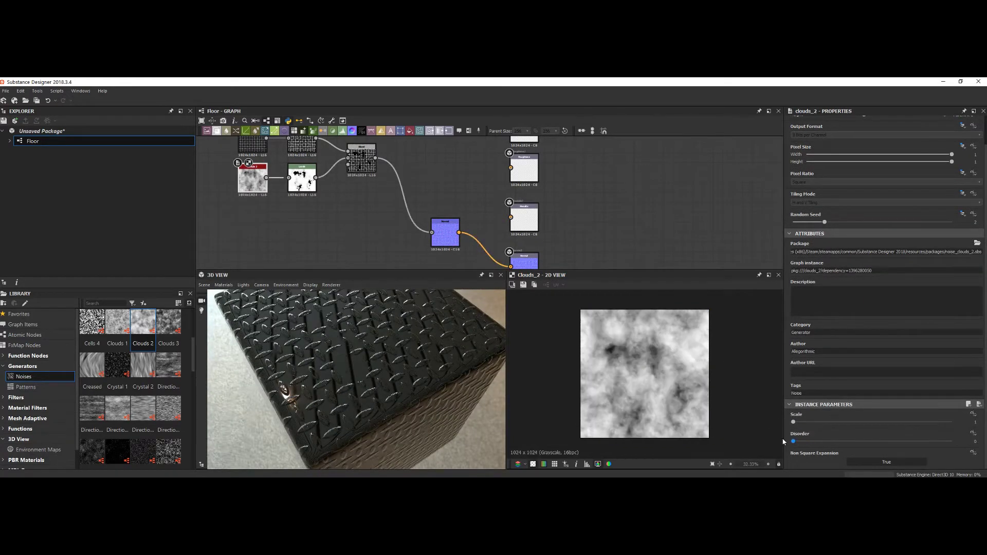
left_click_drag(287, 392, 386, 360)
middle_click_drag(418, 205, 467, 205)
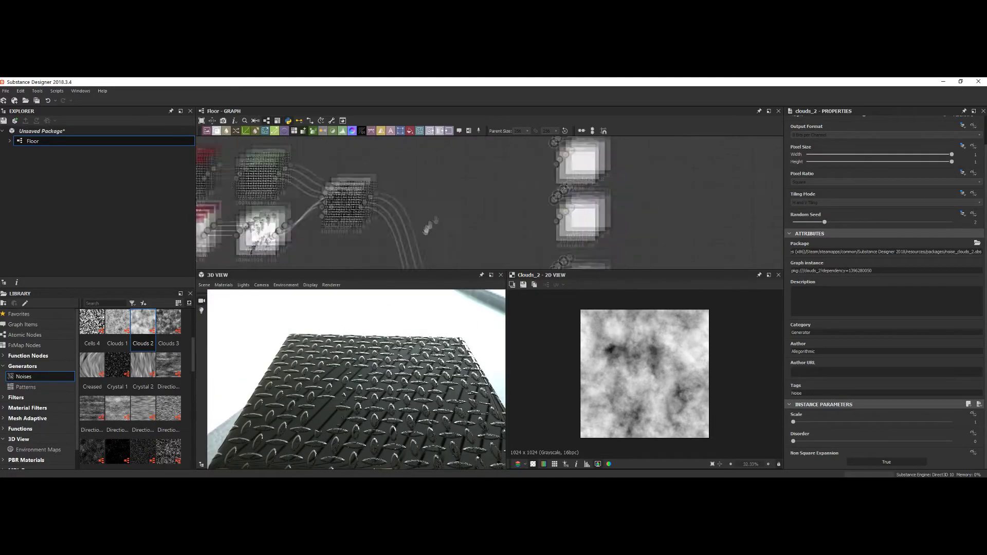
left_click(476, 198)
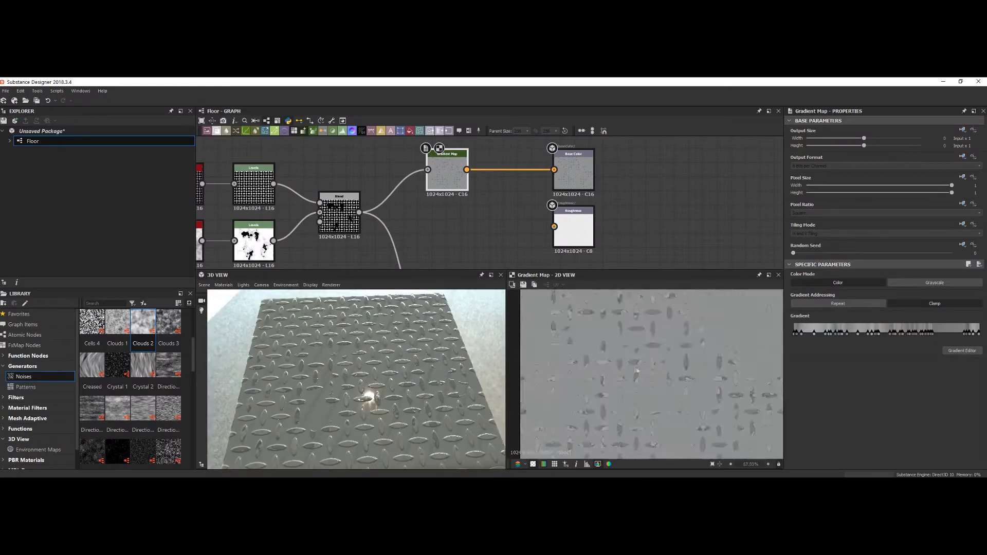
- Preview the material on a cube and wire the Blend output into Roughness
scroll(634, 370, "up", 2)
scroll(408, 218, "up", 3)
middle_click_drag(409, 217, 398, 204)
left_click_drag(408, 270, 408, 306)
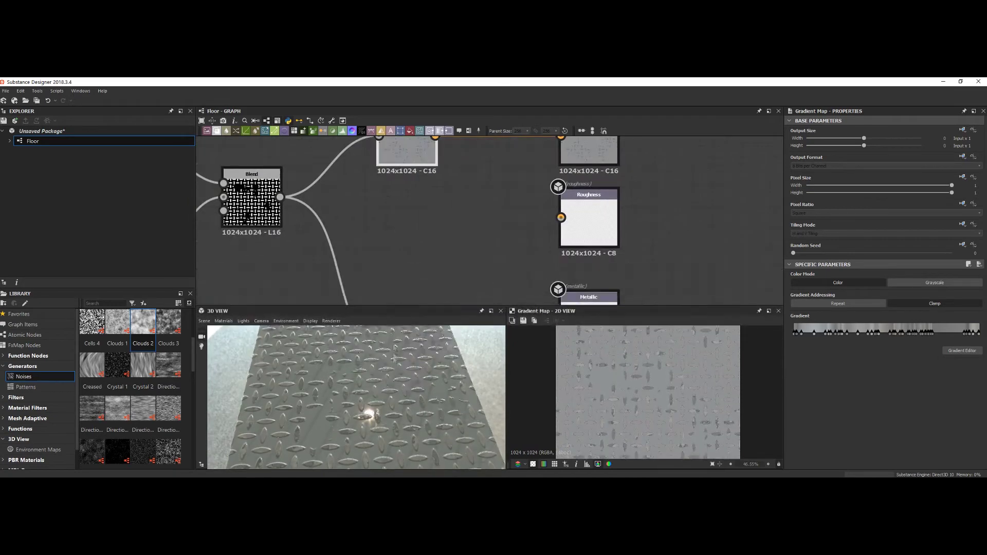
middle_click_drag(292, 190, 299, 210)
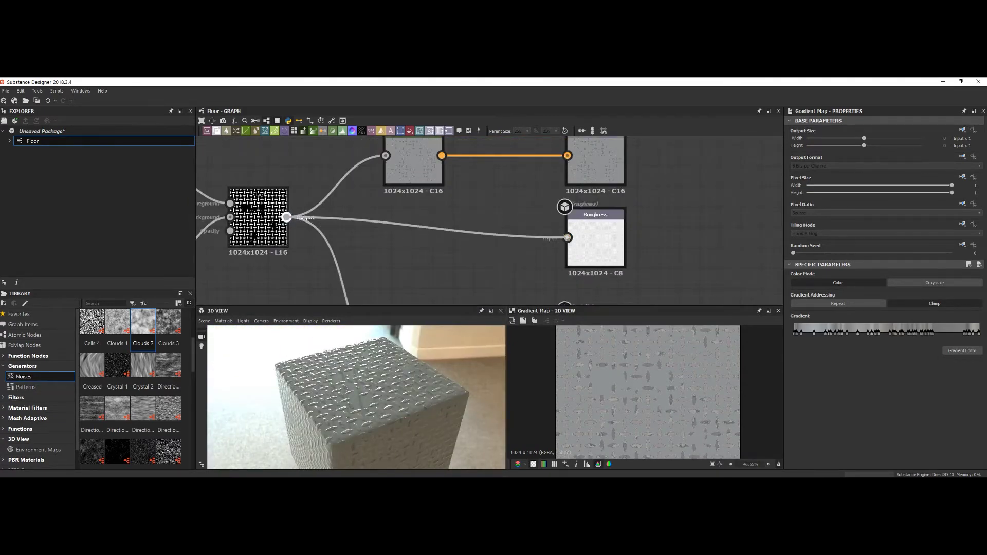
left_click_drag(557, 233, 566, 237)
- Insert an Invert Grayscale node on the Blend-to-Roughness link
left_click(506, 236)
key("space")
type("inve")
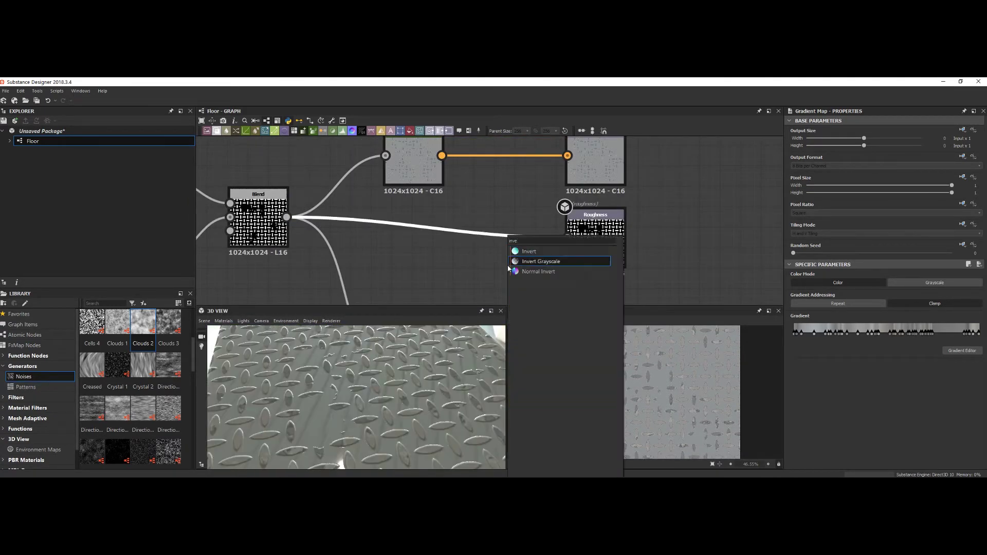
left_click(540, 261)
scroll(488, 221, "down", 2)
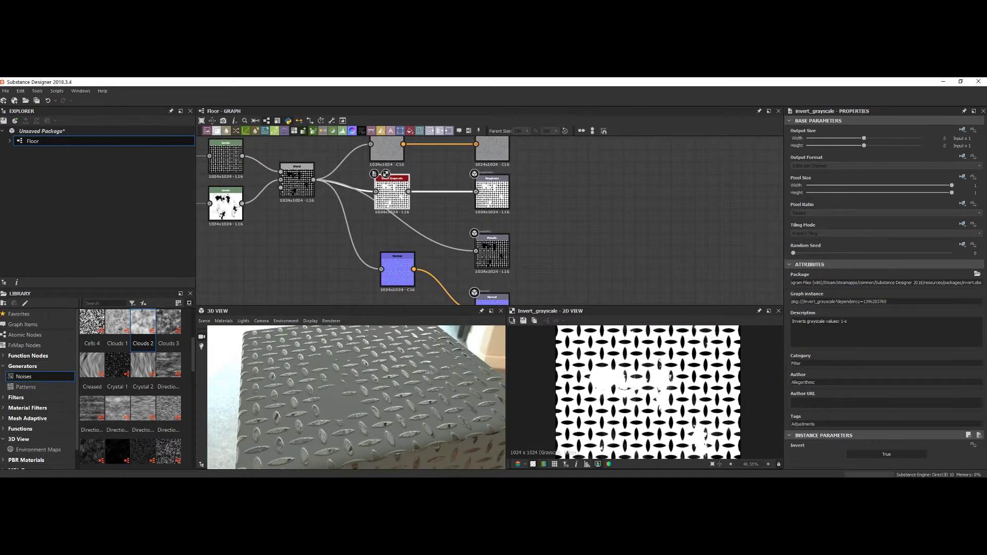
left_click_drag(438, 374, 500, 334)
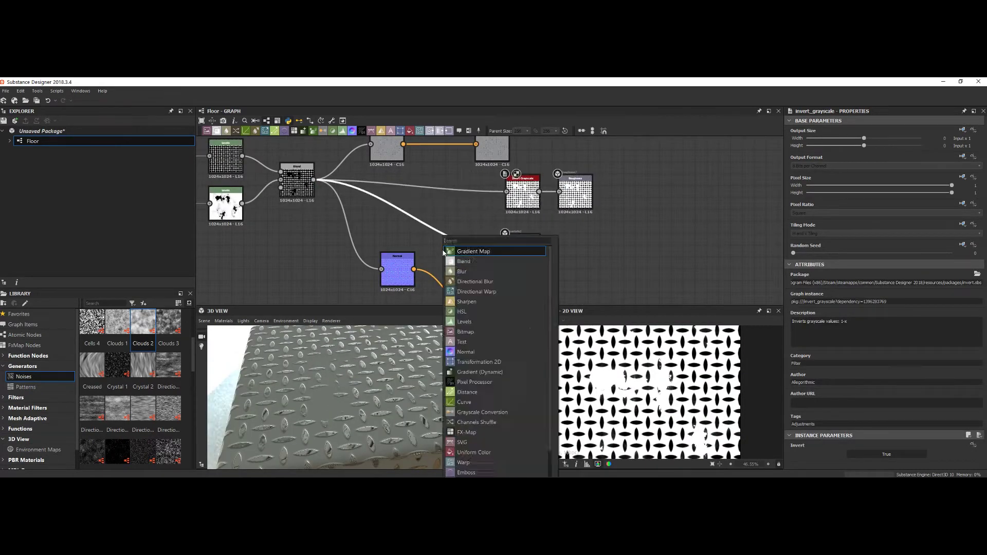
- Insert a Levels node on the Metallic link with lightened midtones
key("space")
type("lev")
key("Return")
left_click_drag(355, 406, 360, 360)
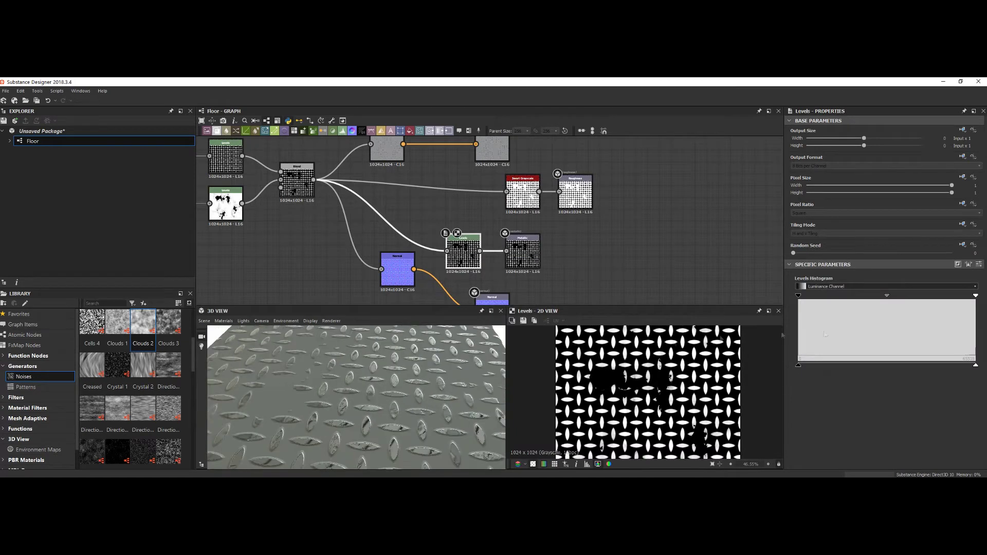
left_click_drag(885, 298, 964, 297)
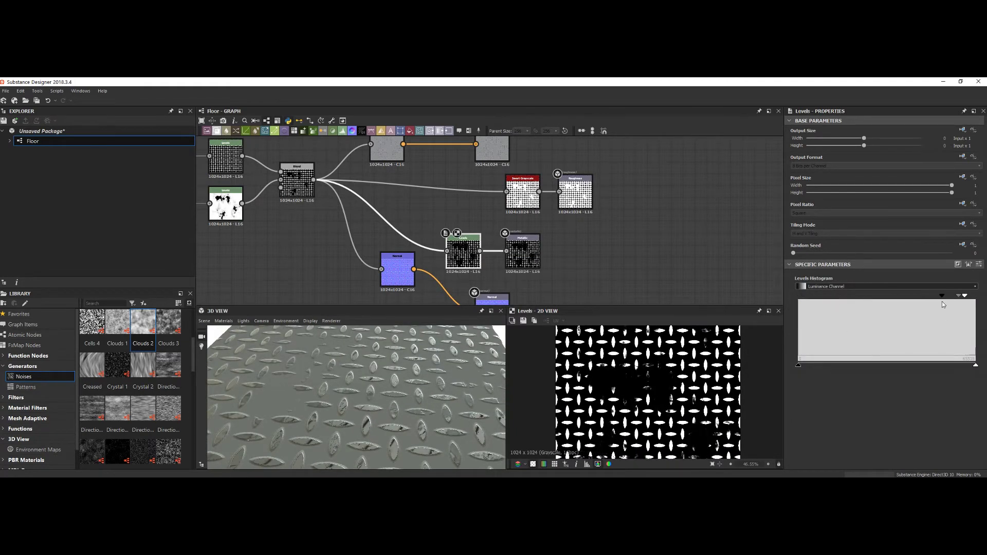
left_click(522, 191)
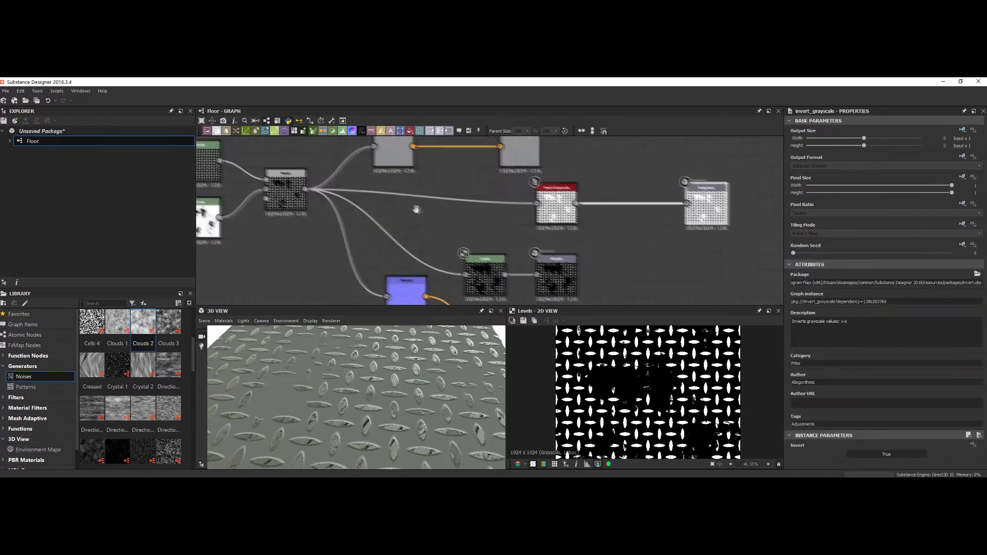
scroll(360, 231, "up", 3)
middle_click_drag(343, 236, 414, 232)
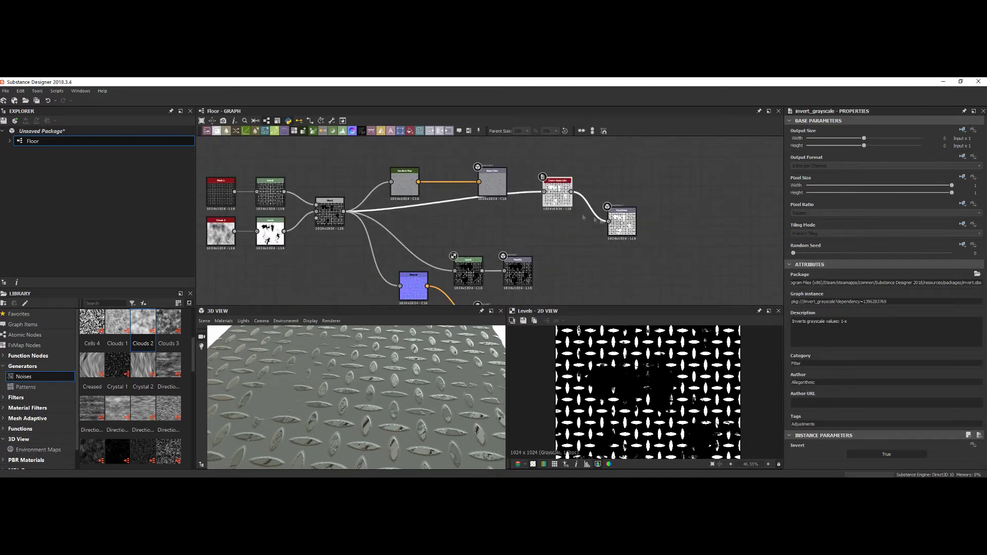
scroll(647, 391, "up", 1)
left_click_drag(355, 396, 370, 381)
scroll(467, 269, "up", 2)
scroll(467, 268, "down", 2)
- Try a brightening Levels off the Blend, delete it, then add Directional Noise 3
left_click(297, 191)
middle_click_drag(482, 242, 435, 240)
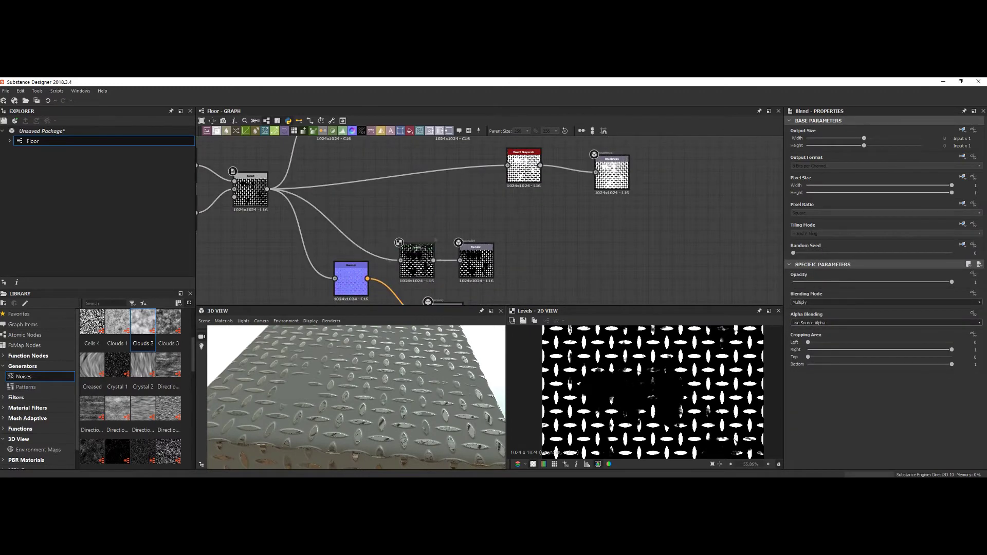
right_click(445, 219)
left_click(465, 331)
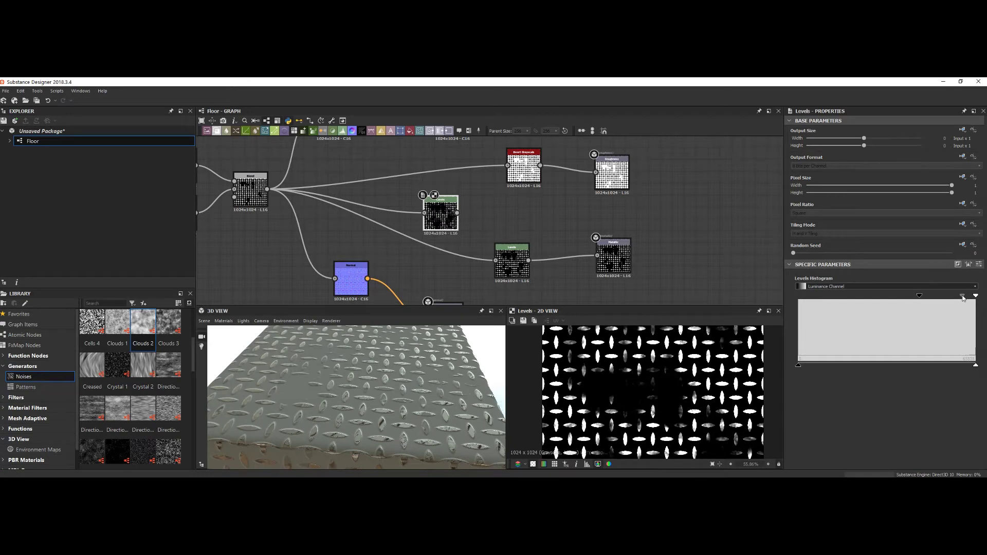
left_click_drag(953, 297, 826, 295)
left_click_drag(952, 306, 897, 310)
key("Delete")
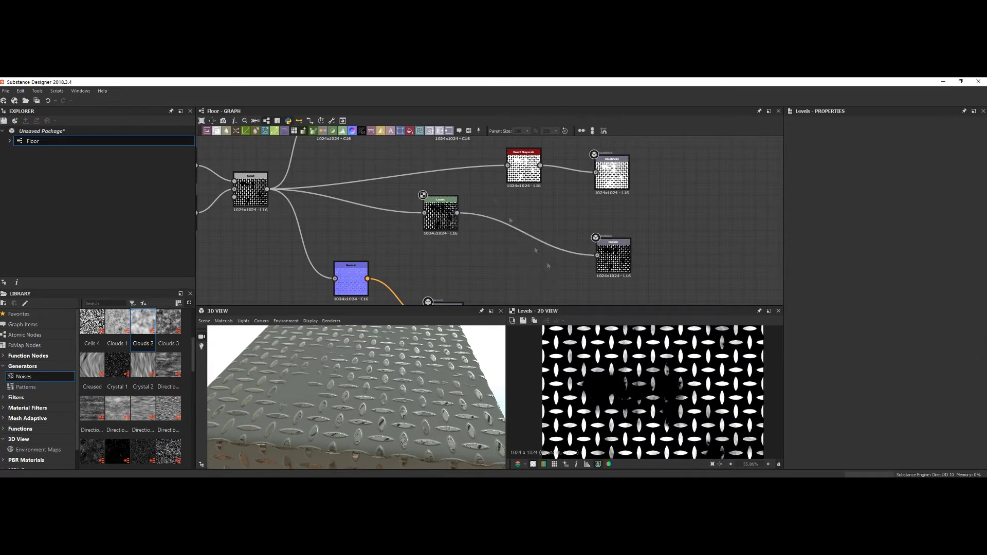
scroll(488, 180, "down", 2)
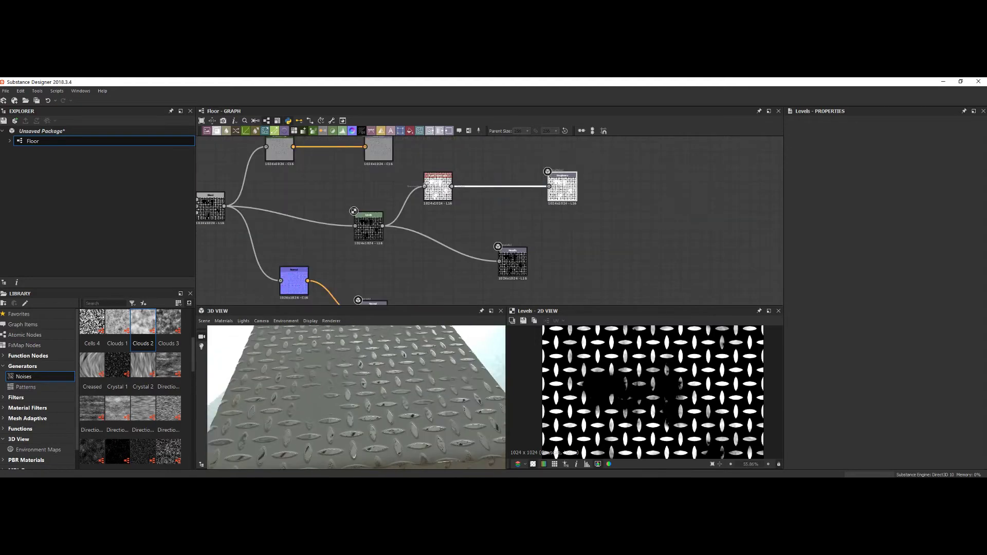
left_click_drag(117, 408, 369, 265)
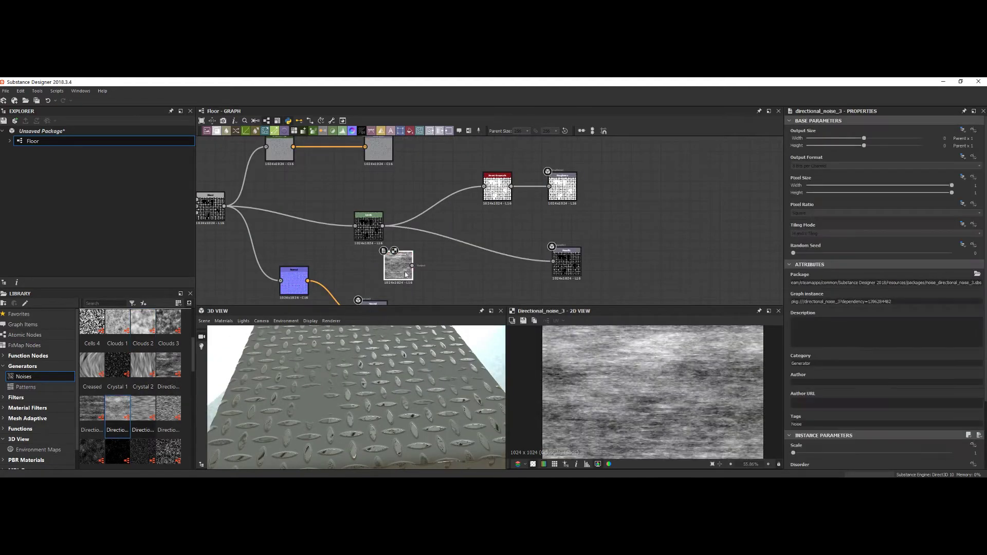
- Add a Levels after Directional Noise 3 with the white point pulled left to brighten it
scroll(873, 360, "down", 1)
scroll(848, 386, "down", 1)
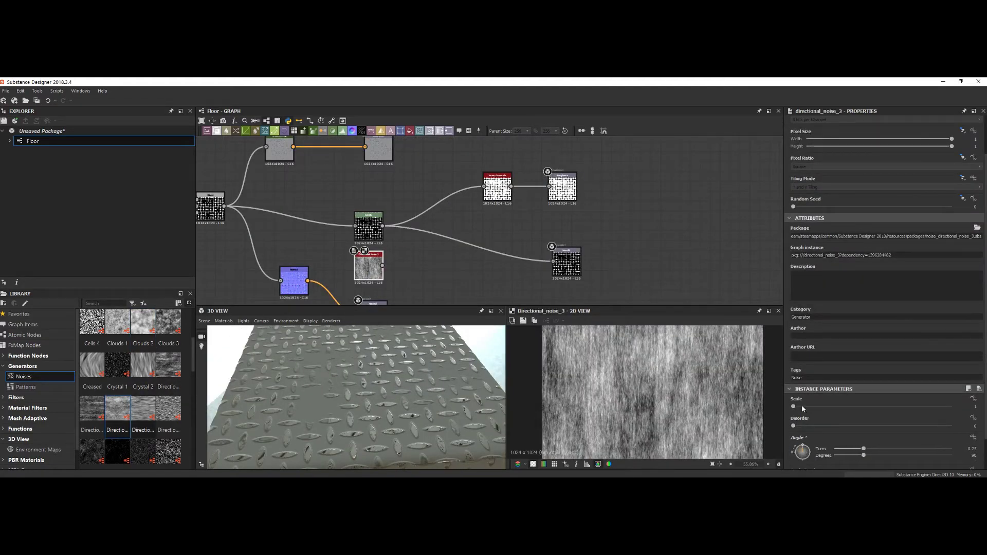
key("ctrl+l")
middle_click_drag(357, 203, 303, 185)
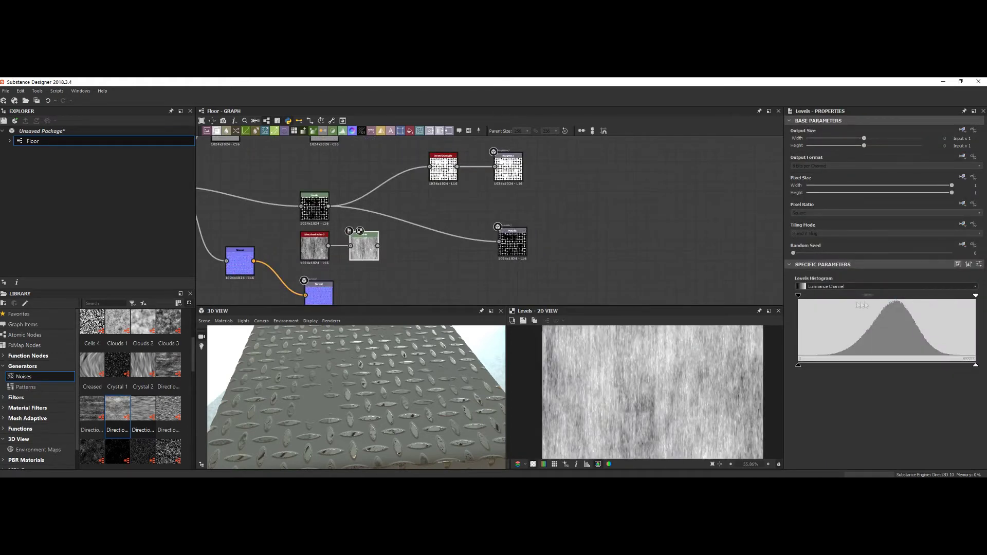
left_click_drag(975, 295, 881, 296)
- Add a Blend node fed by the noise Levels output
scroll(482, 222, "up", 1)
left_click_drag(360, 249, 383, 247)
type("blend")
key("Return")
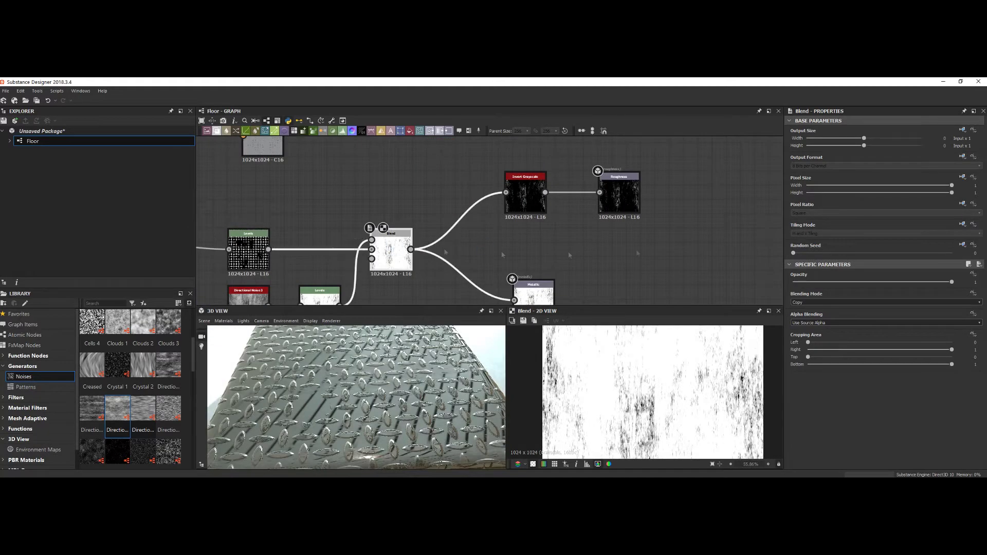
- Set the noise Blend to Add (Linear Dodge) at 0.47 opacity
left_click(799, 323)
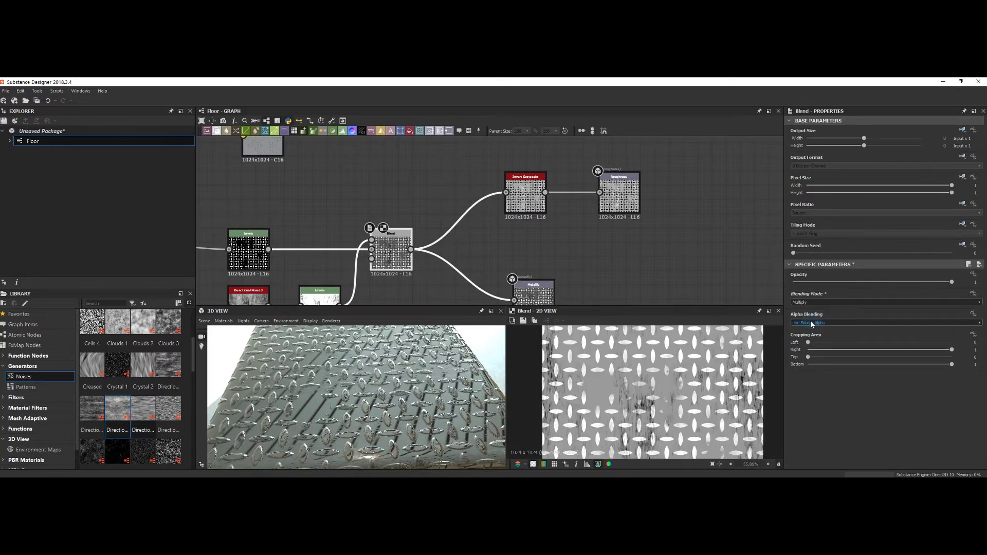
mouse_move(359, 401)
left_mouse_down()
mouse_move(428, 411)
mouse_move(620, 314)
left_mouse_up()
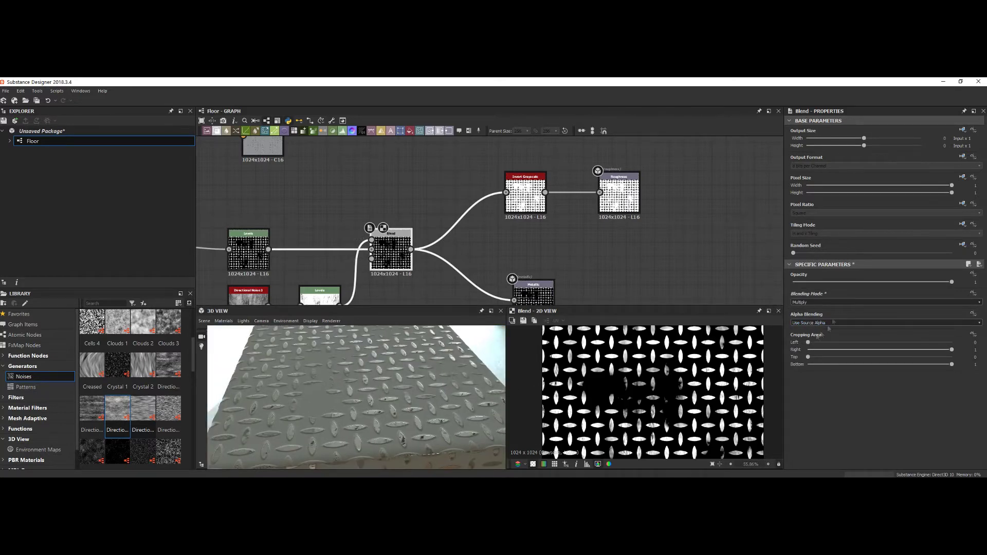
middle_click_drag(406, 277, 389, 264)
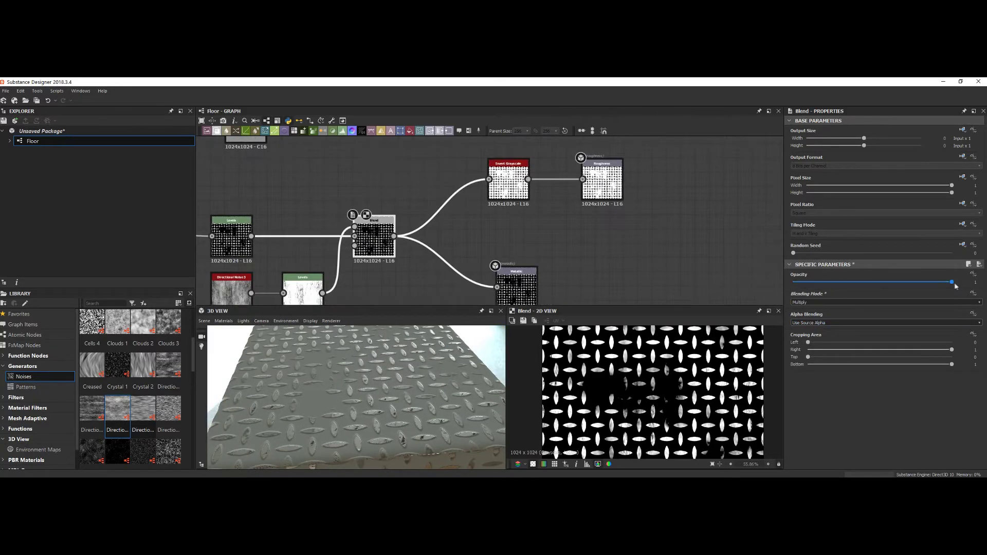
left_click(821, 306)
left_click_drag(951, 281, 869, 283)
- Review the Directional Noise 3 settings and inspect the cube from a low angle
left_click(232, 280)
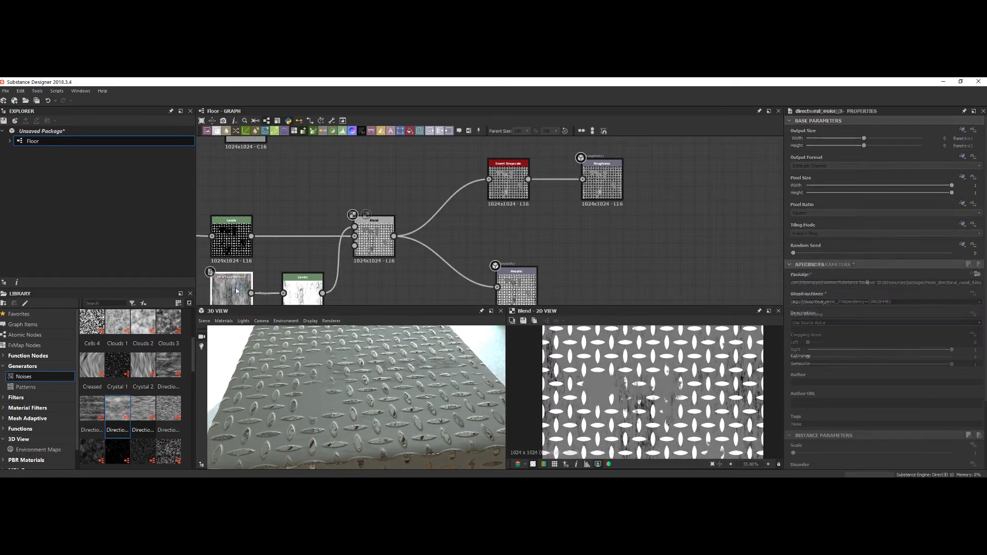
scroll(803, 413, "down", 3)
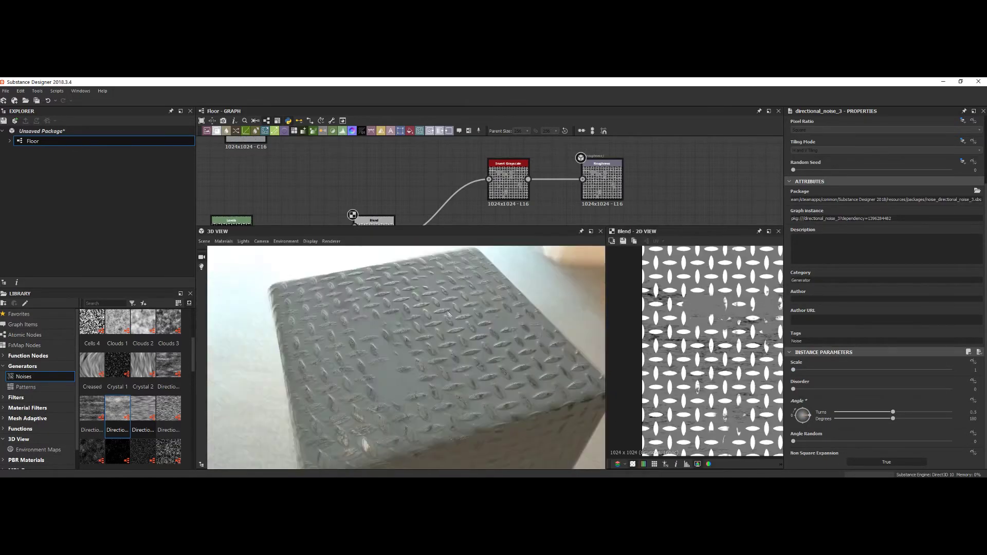
left_click_drag(448, 314, 475, 246)
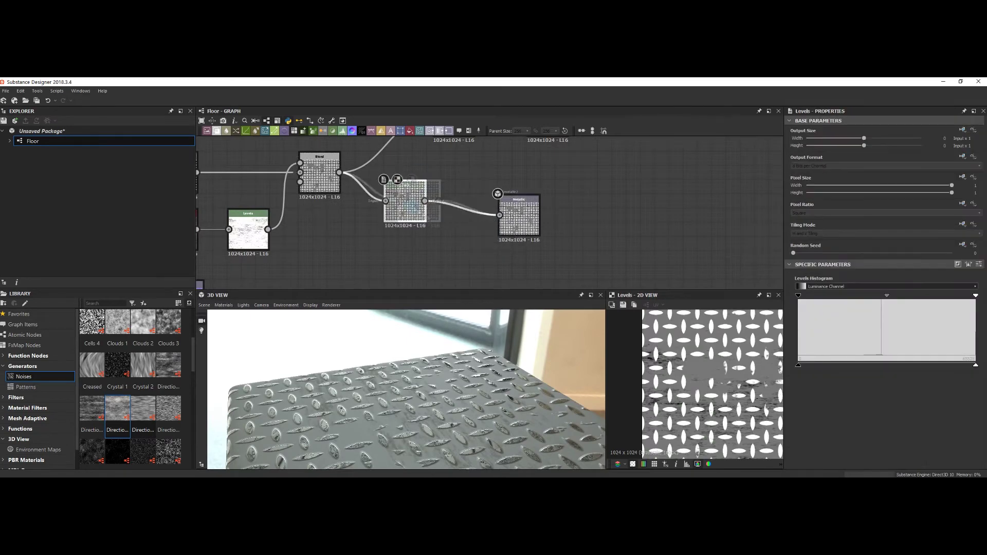
- Delete the Metallic Levels and add a Levels before Roughness with brightened midtones and highlights
left_click_drag(880, 305, 807, 305)
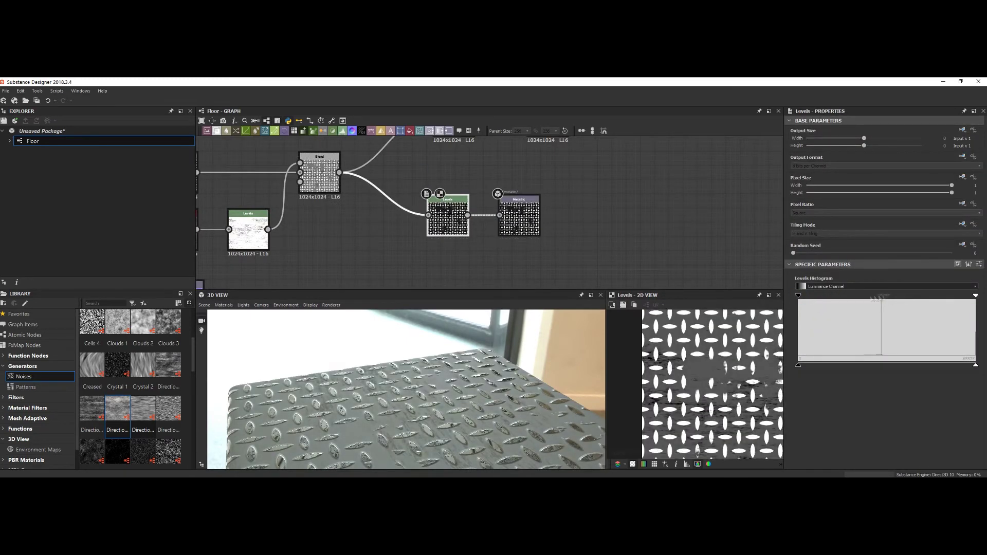
key("Delete")
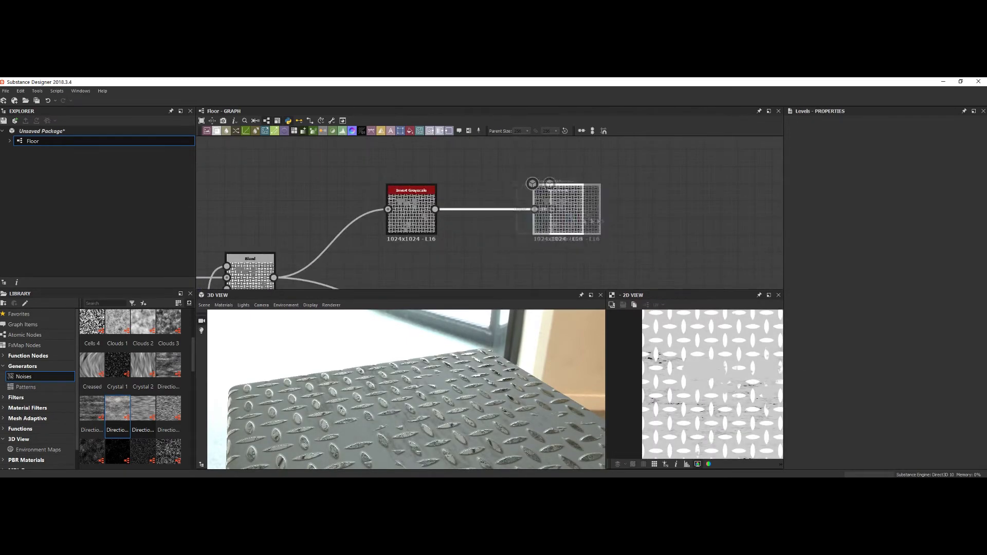
left_click(340, 133)
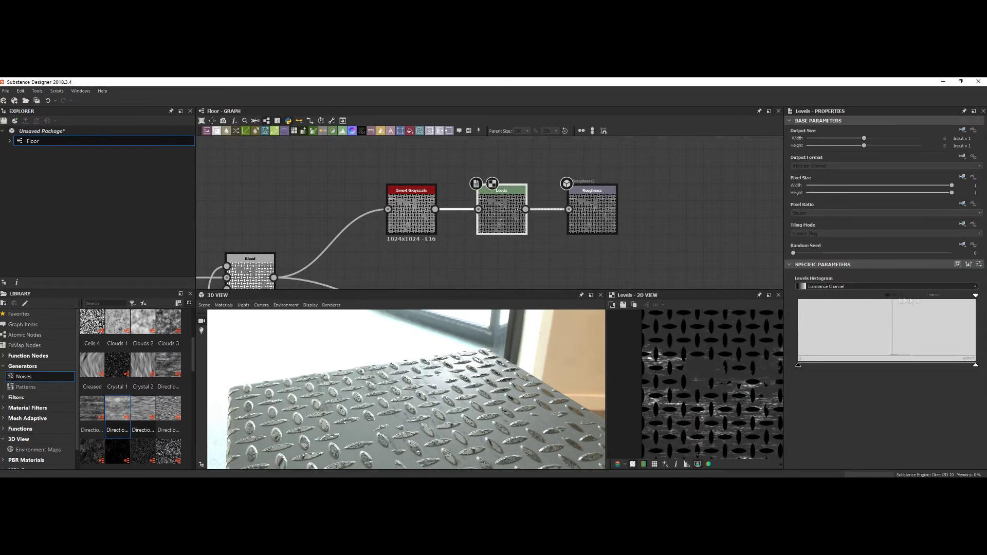
left_click_drag(824, 296, 867, 297)
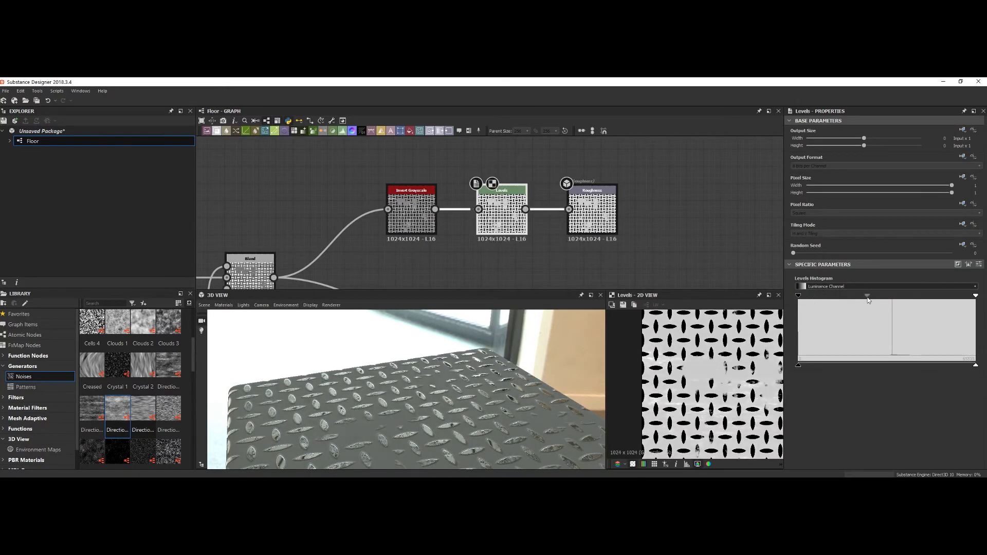
left_click_drag(977, 297, 862, 311)
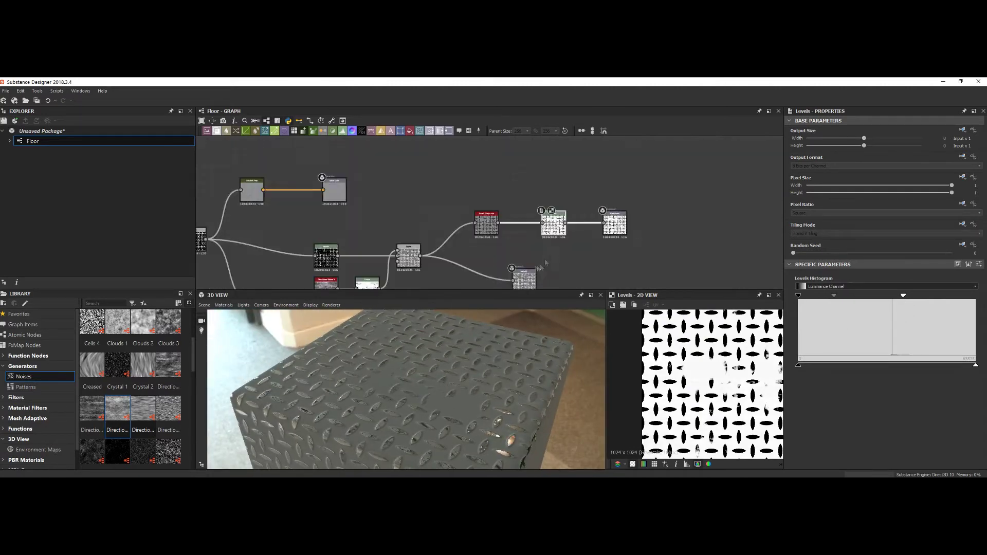
- Add a Clouds 2 noise feeding a new Blend node
scroll(131, 386, "up", 3)
left_click_drag(143, 451, 437, 151)
left_click_drag(364, 175, 412, 187)
left_click(463, 202)
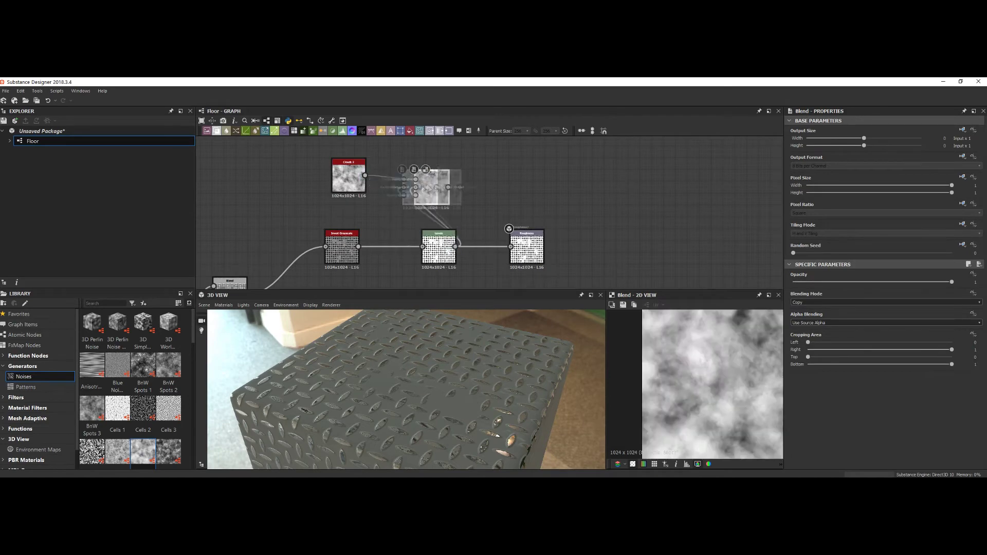
- Route the Blend into Roughness at ~0.85 opacity and boost Clouds 2 contrast with Levels
mouse_move(499, 209)
left_mouse_down()
mouse_move(511, 246)
mouse_move(568, 235)
left_mouse_up()
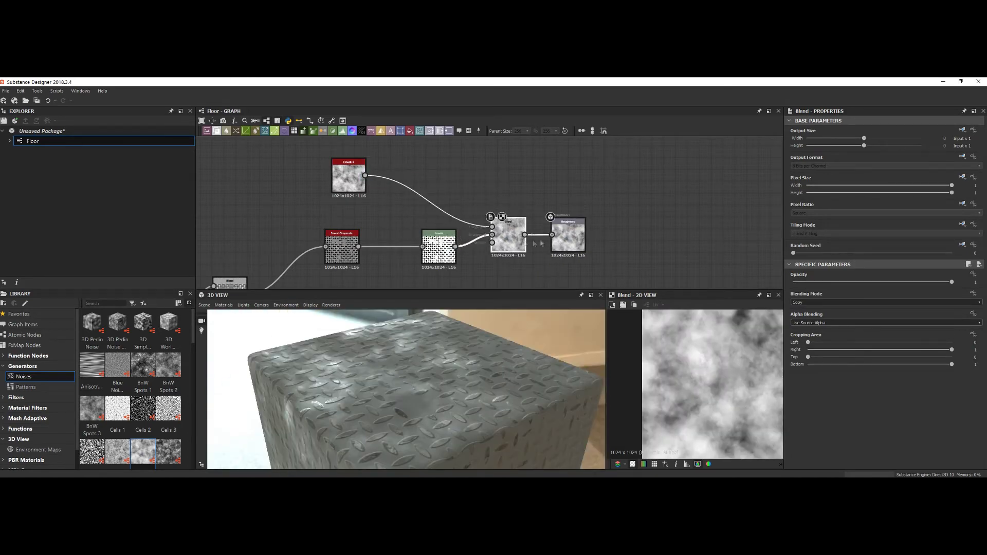
left_click_drag(951, 281, 929, 282)
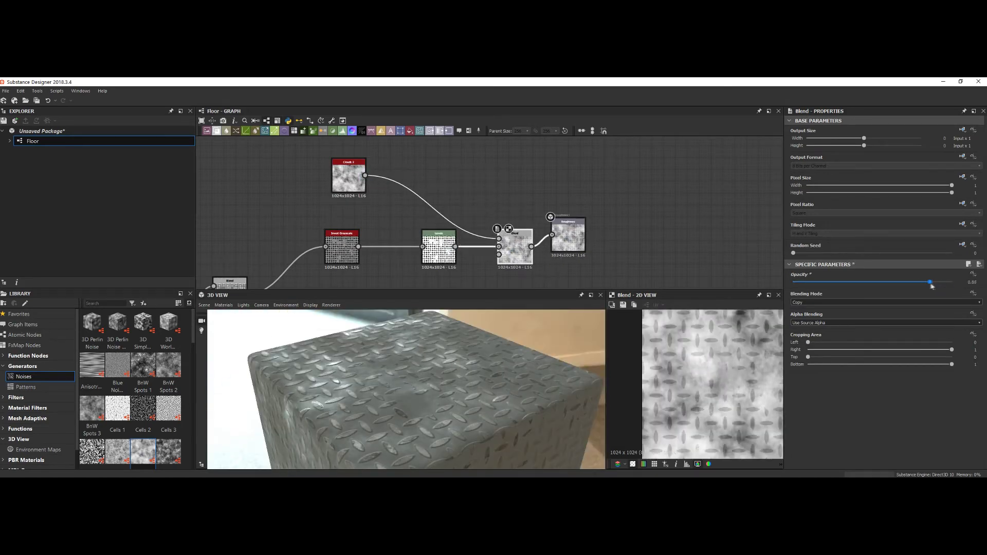
left_click(411, 206)
left_click_drag(975, 295, 937, 295)
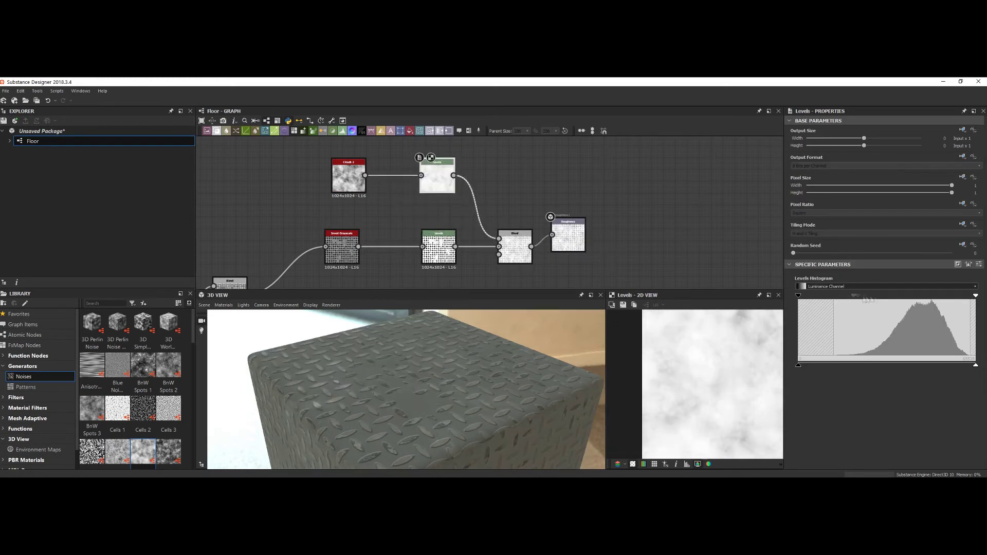
left_click_drag(797, 295, 836, 296)
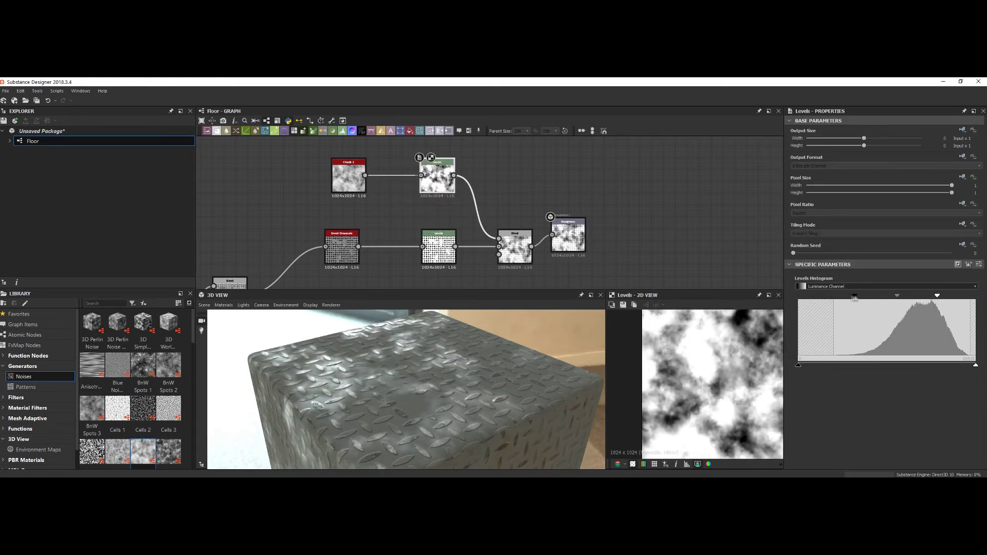
mouse_move(936, 296)
left_mouse_down()
mouse_move(956, 296)
mouse_move(935, 296)
left_mouse_up()
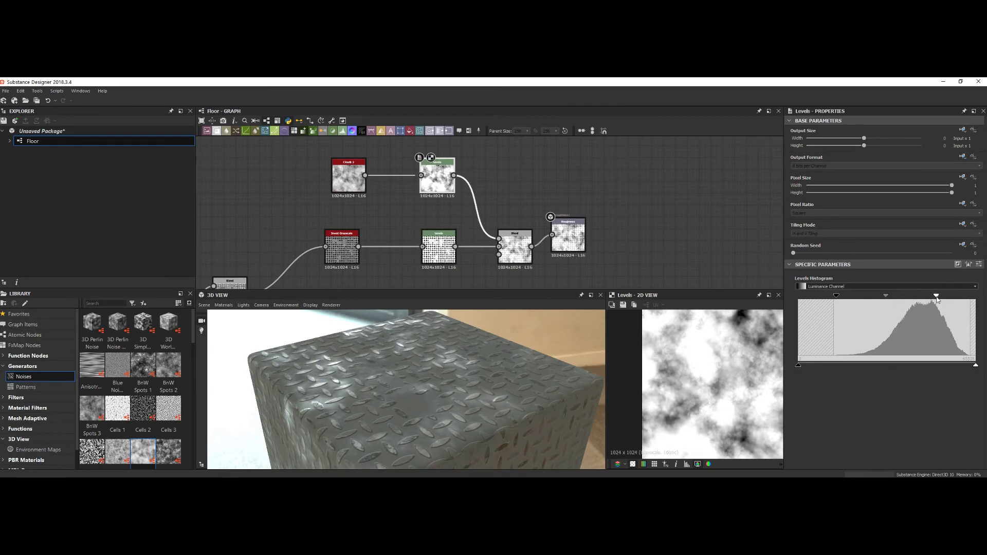
left_click_drag(847, 297, 877, 297)
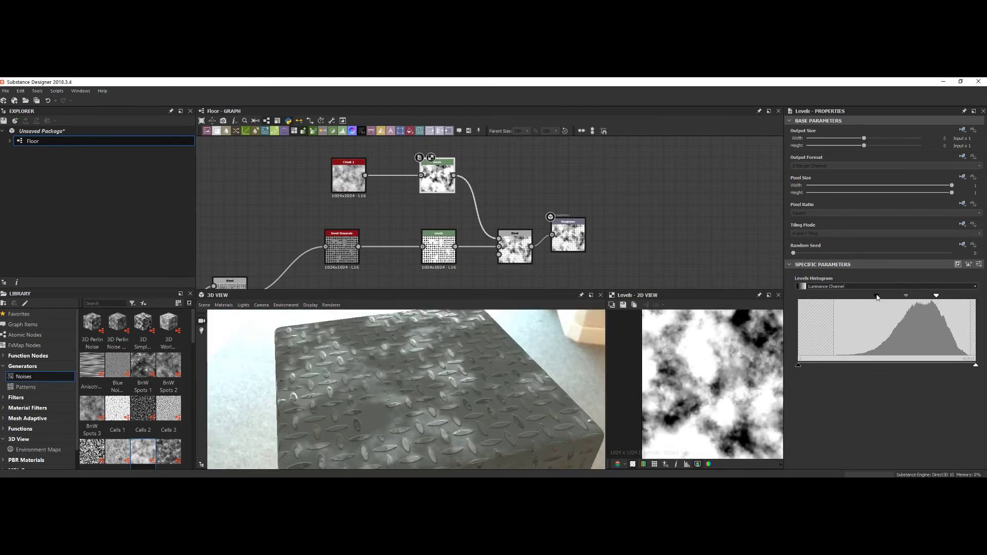
- Change the Blend node's blending mode and fine-tune its opacity to about 0.6
left_click(518, 253)
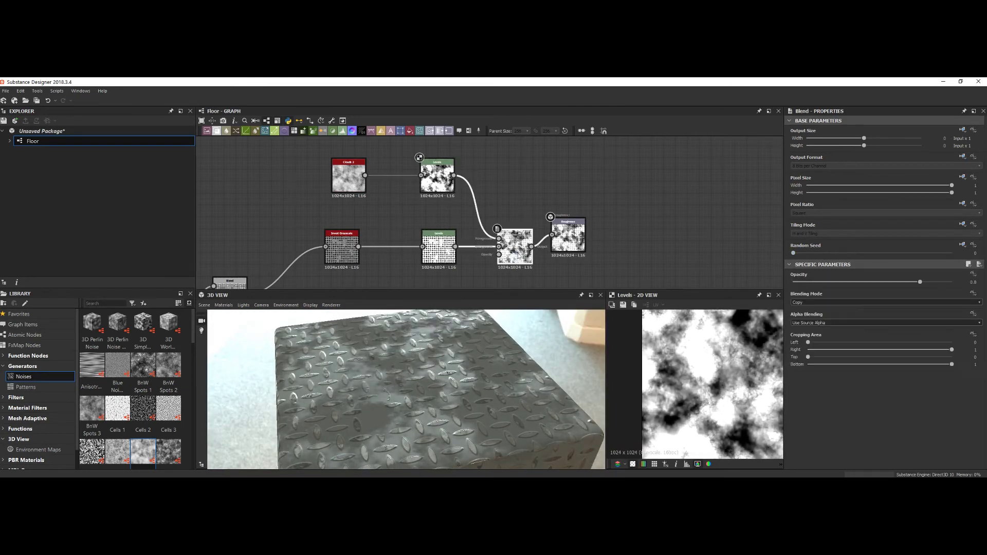
left_click_drag(903, 283, 925, 284)
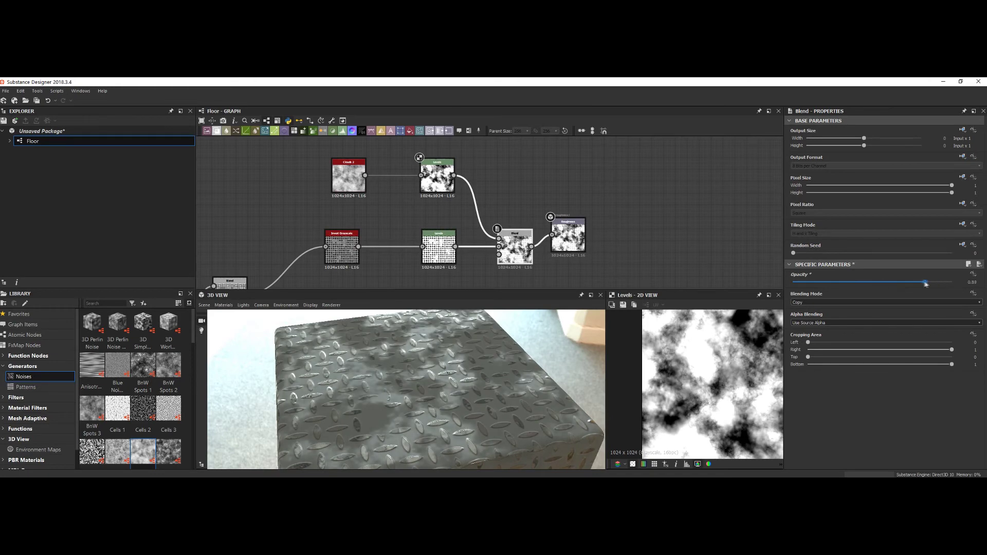
left_click(813, 302)
left_click(804, 318)
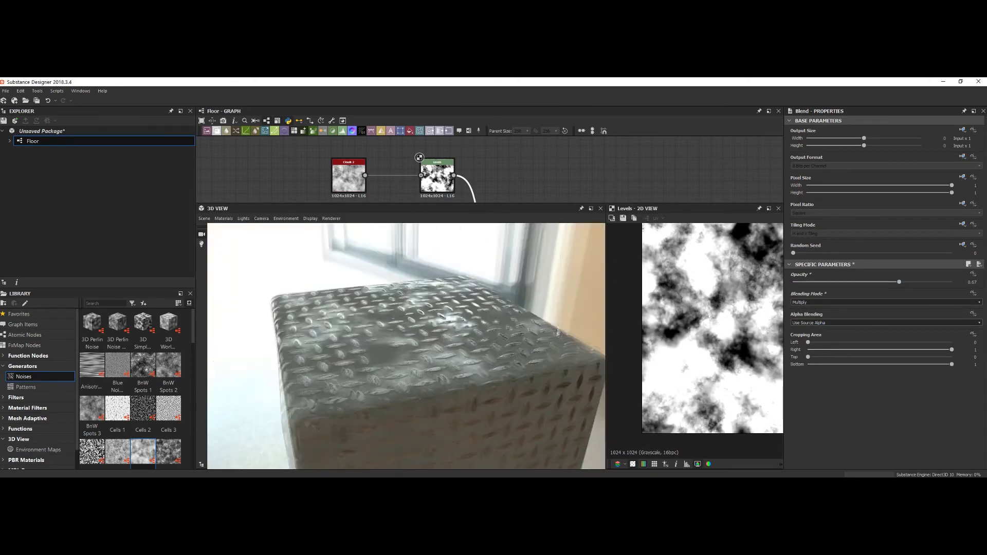
left_click(821, 303)
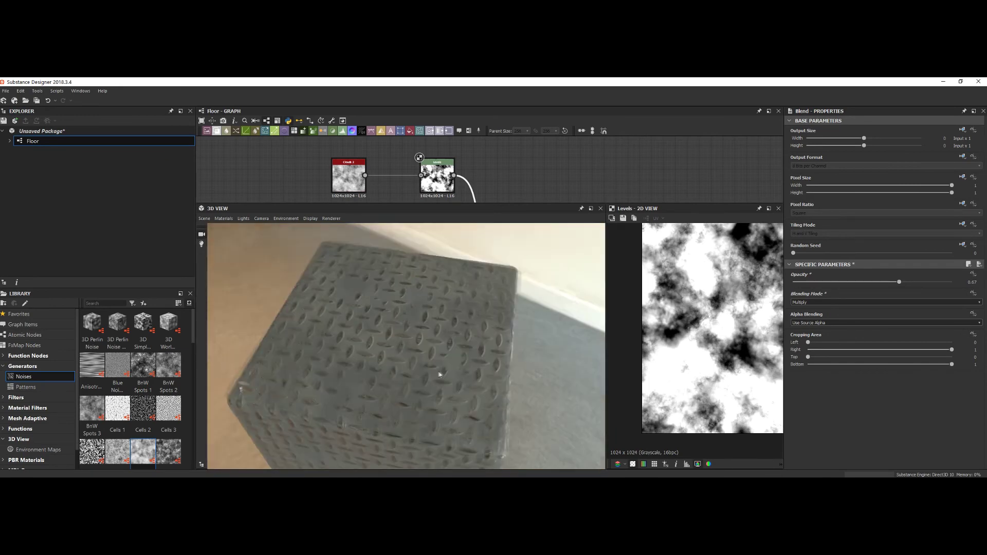
left_click_drag(899, 282, 896, 282)
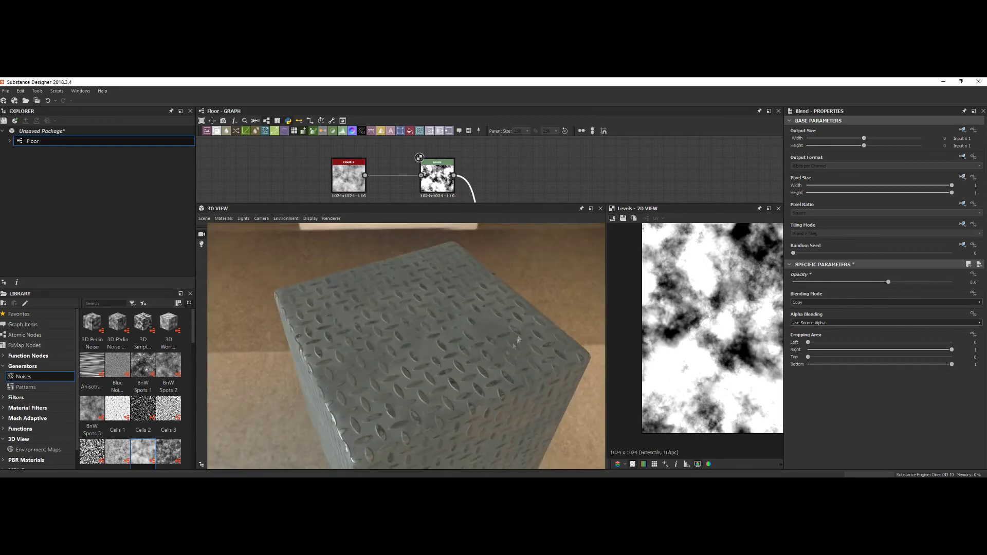
middle_click_drag(521, 177, 489, 236)
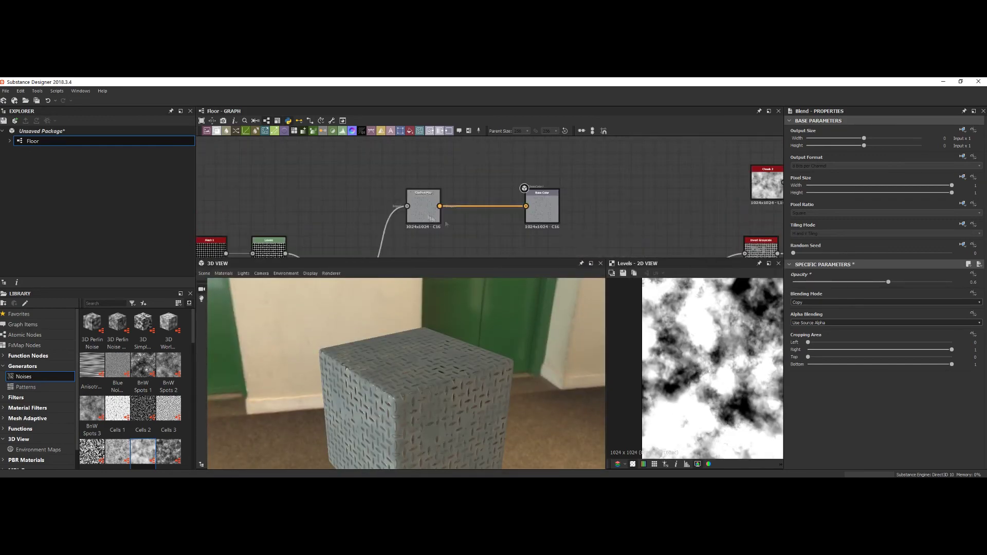
- Fill the Gradient Map with brown tones sampled from the rust photo, then preview on a sphere
left_click(962, 350)
left_click_drag(289, 82, 489, 317)
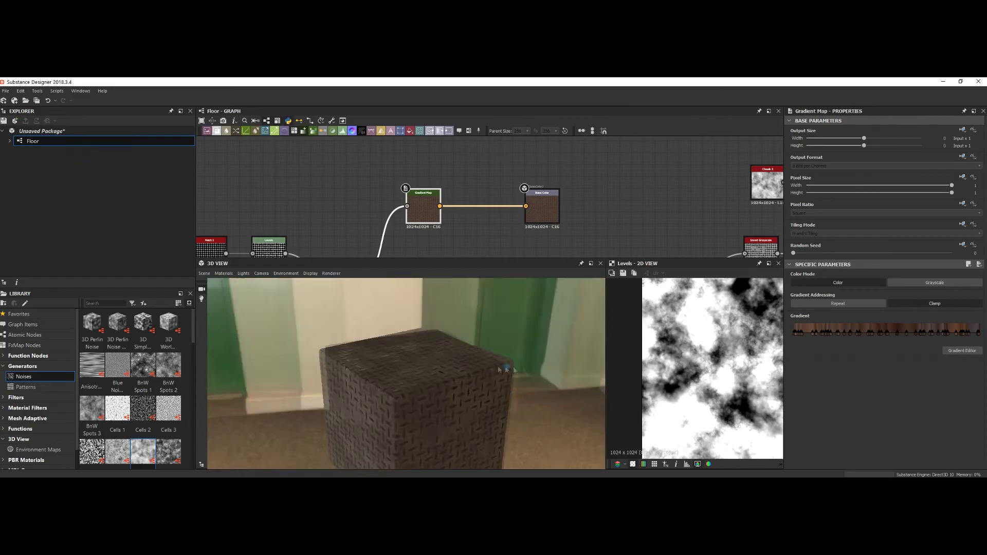
left_click_drag(312, 322, 511, 368)
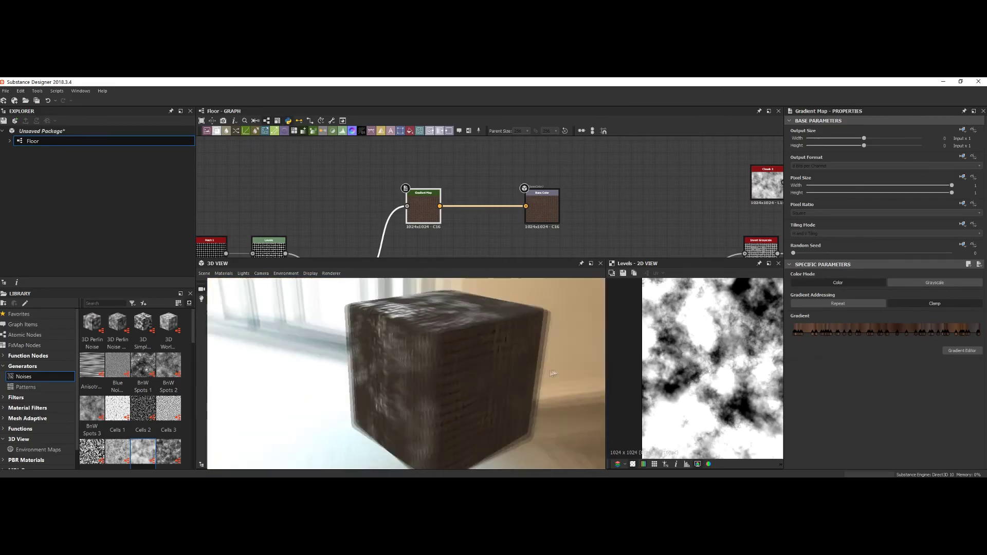
left_click_drag(510, 368, 360, 334)
left_click(204, 272)
left_click(234, 349)
left_click_drag(462, 318, 535, 364)
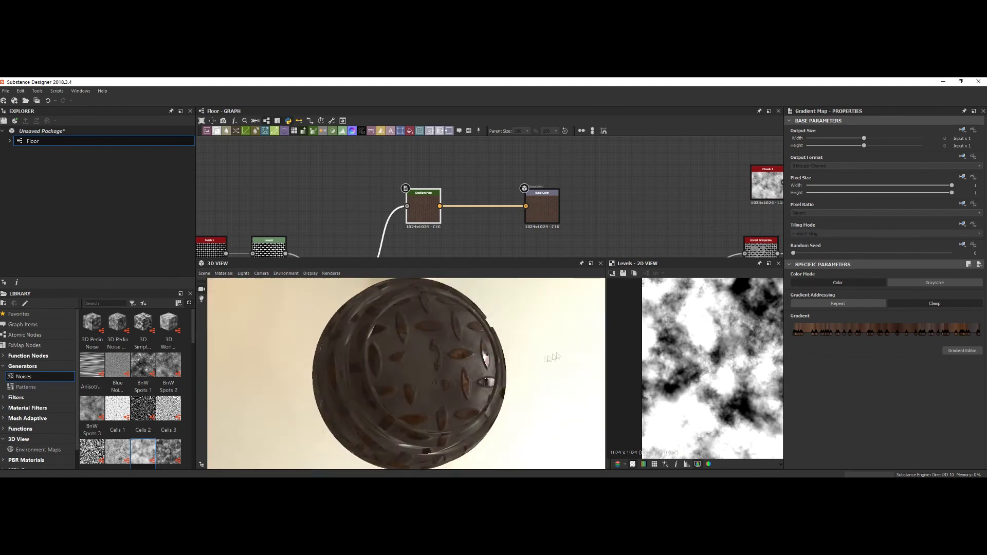